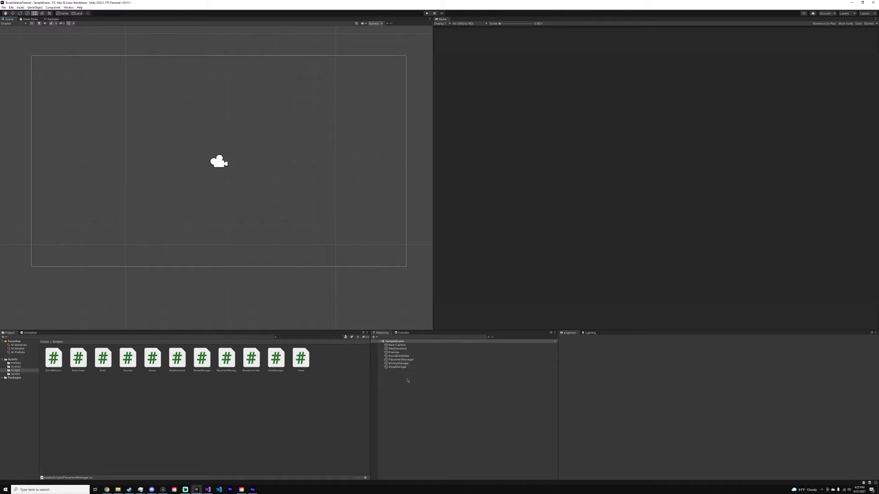
Add a UI Panel to the scene, which creates a Canvas and an EventSystem.
right_click(395, 384)
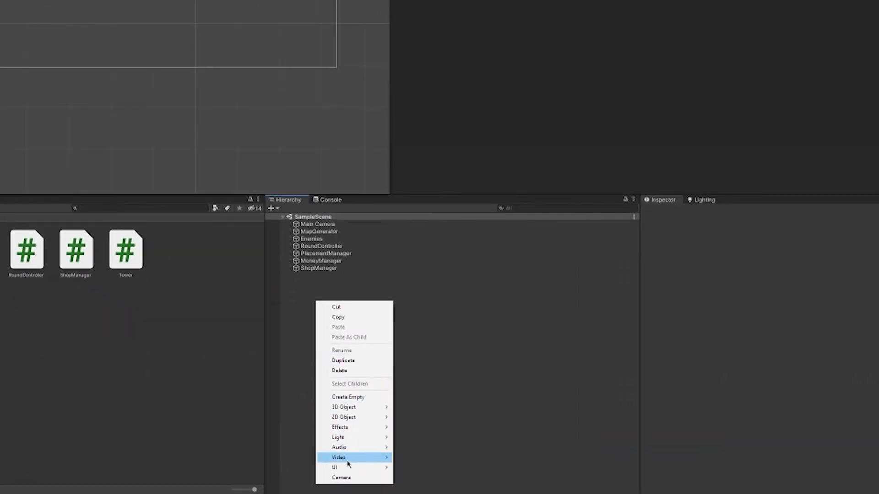
mouse_move(349, 468)
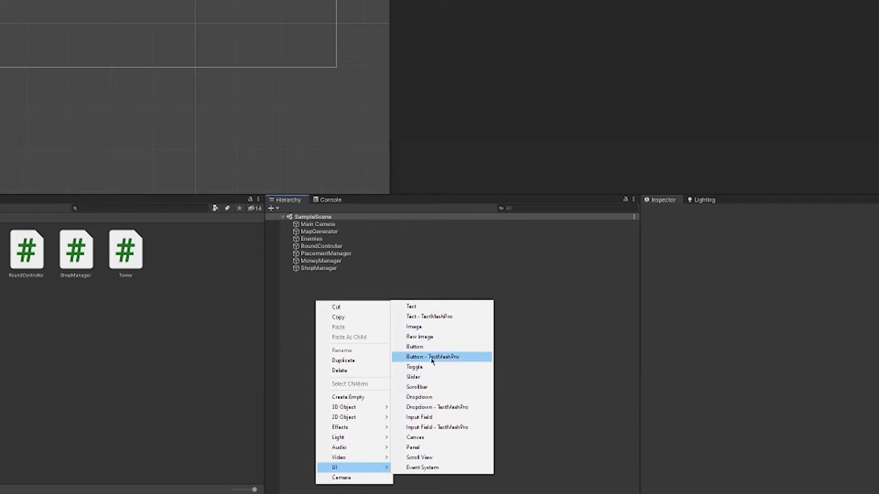
click(413, 448)
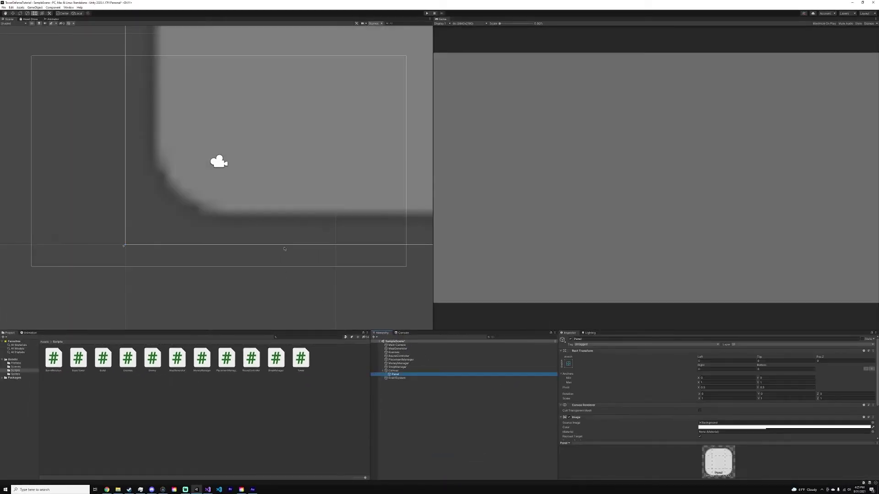
Frame the whole canvas, then shrink the Panel into a small rectangle in its bottom-left corner.
scroll(320, 192, down, 3)
middle_drag(324, 190, 318, 205)
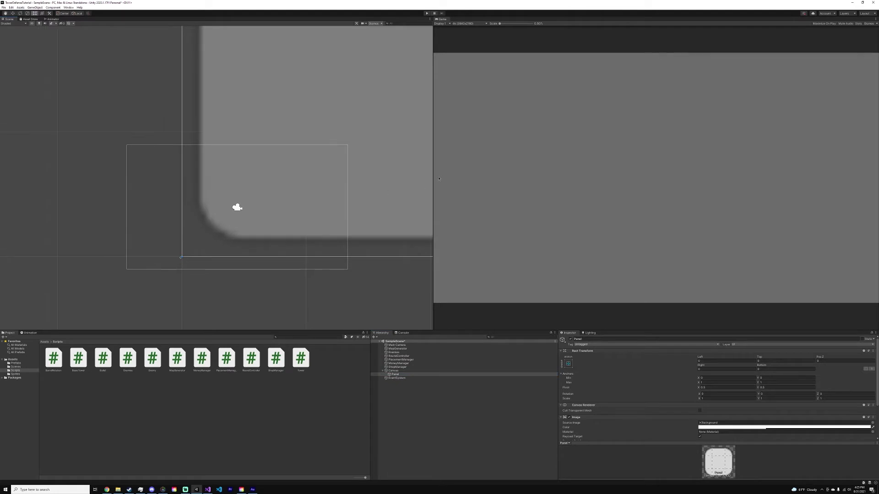
drag(433, 180, 450, 179)
scroll(334, 193, down, 5)
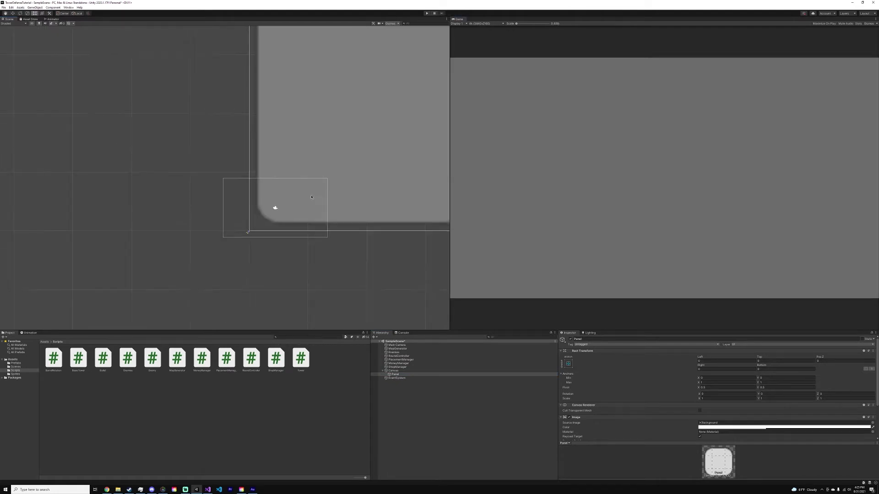
scroll(335, 192, down, 2)
middle_drag(335, 192, 263, 202)
scroll(341, 193, down, 3)
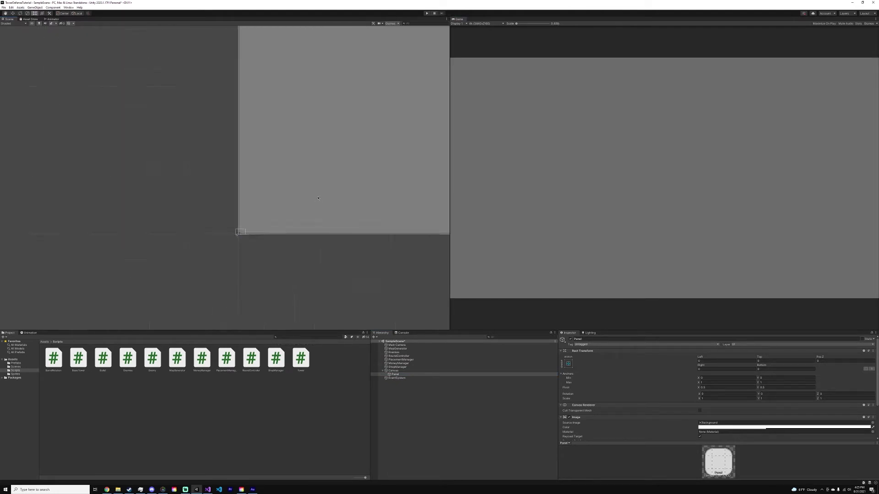
middle_drag(341, 193, 269, 189)
scroll(326, 195, down, 3)
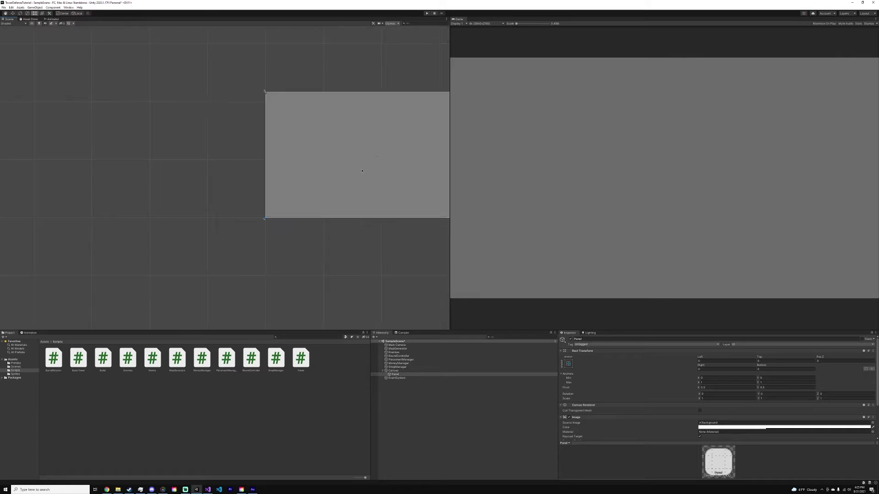
middle_drag(398, 127, 289, 157)
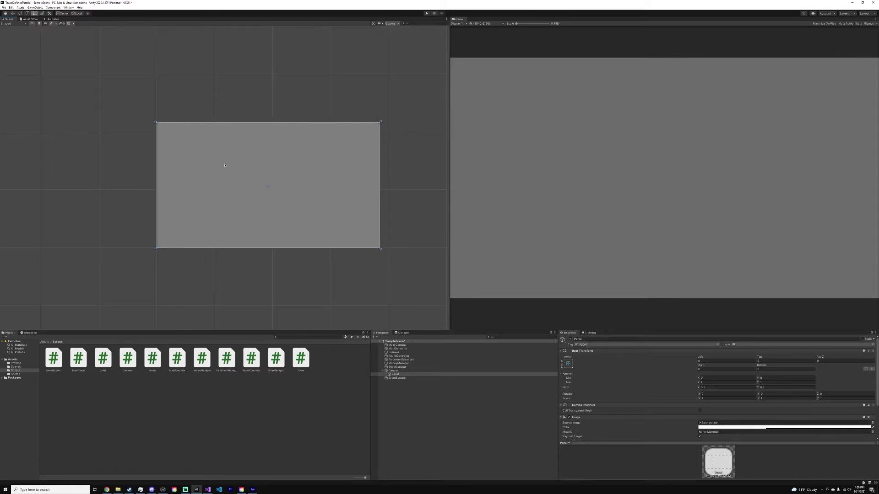
scroll(225, 165, up, 2)
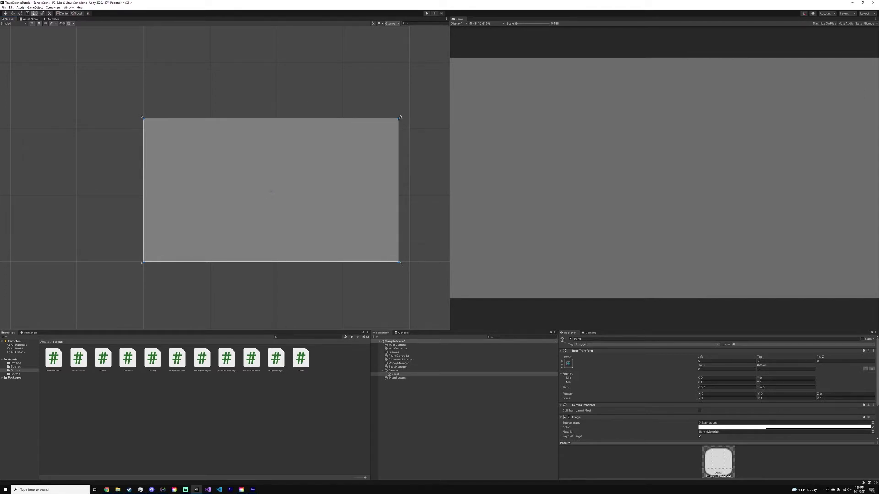
drag(398, 119, 211, 243)
Reframe the Scene and Game views around the small bottom-left panel.
middle_drag(211, 244, 264, 218)
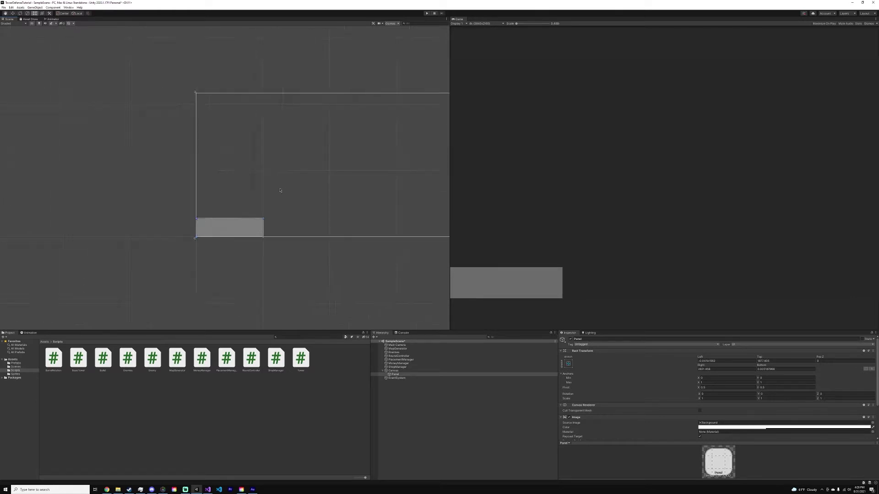
scroll(249, 227, up, 5)
scroll(248, 228, up, 2)
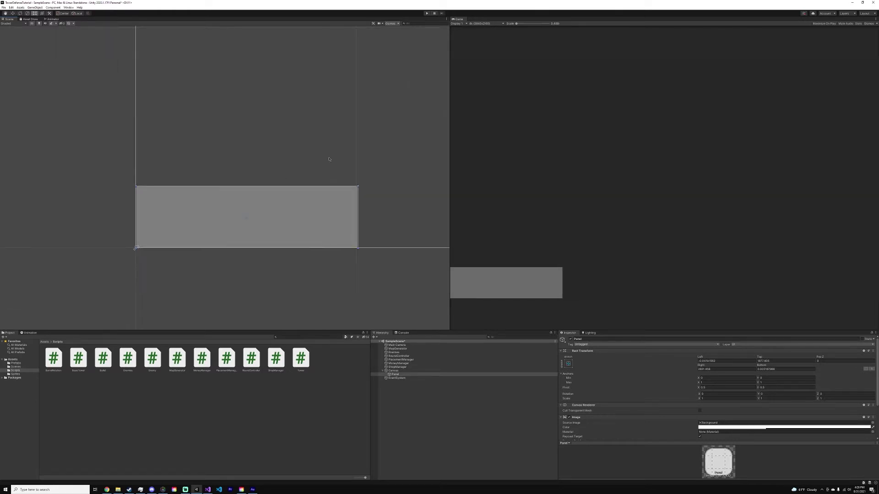
middle_drag(327, 160, 232, 216)
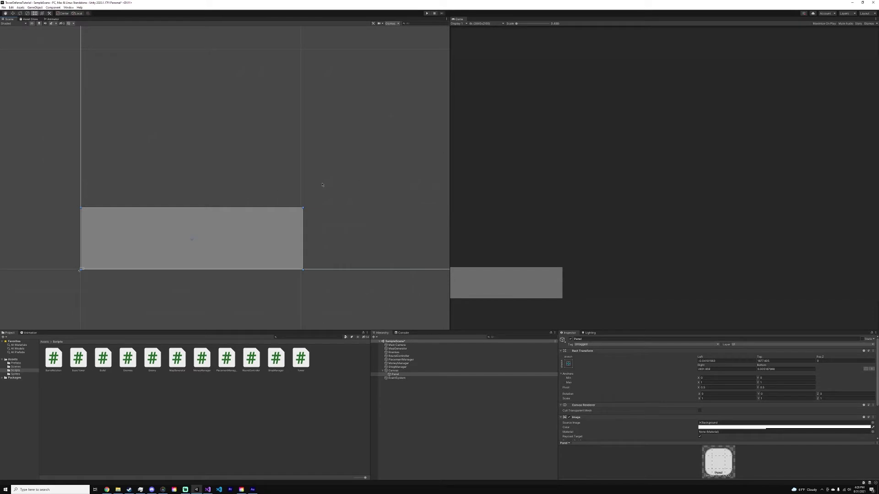
drag(450, 106, 410, 120)
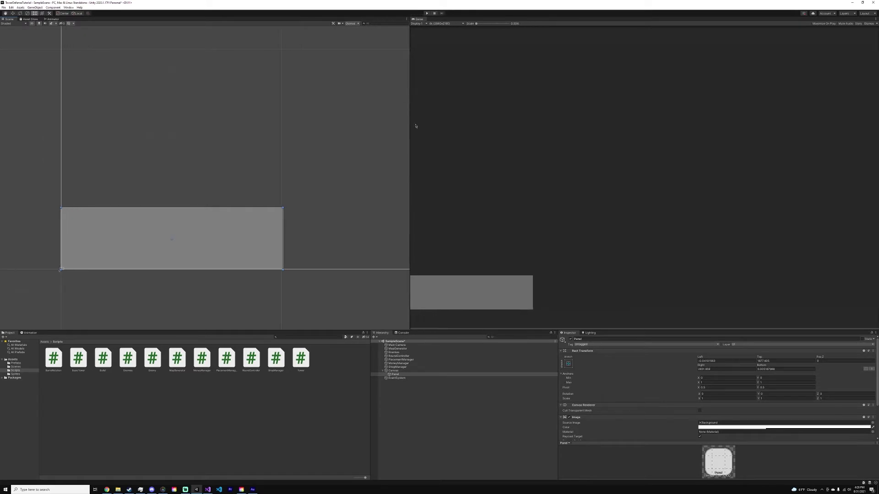
middle_drag(323, 190, 379, 161)
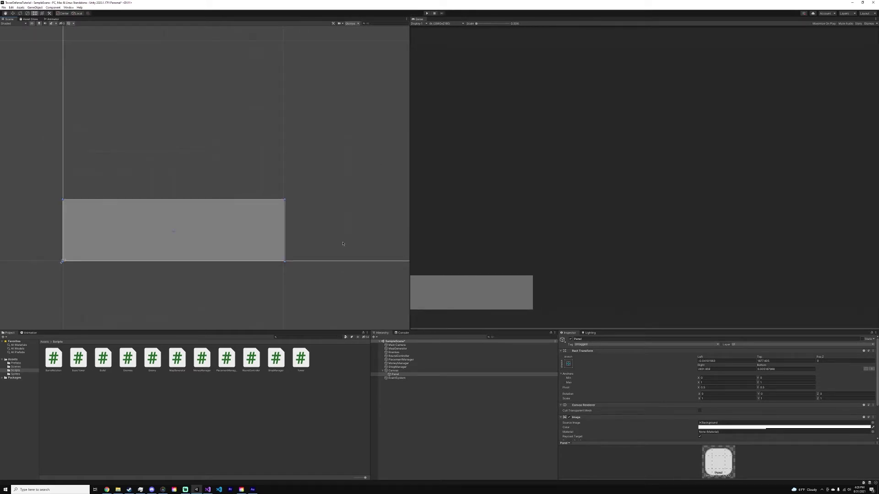
middle_drag(242, 196, 261, 191)
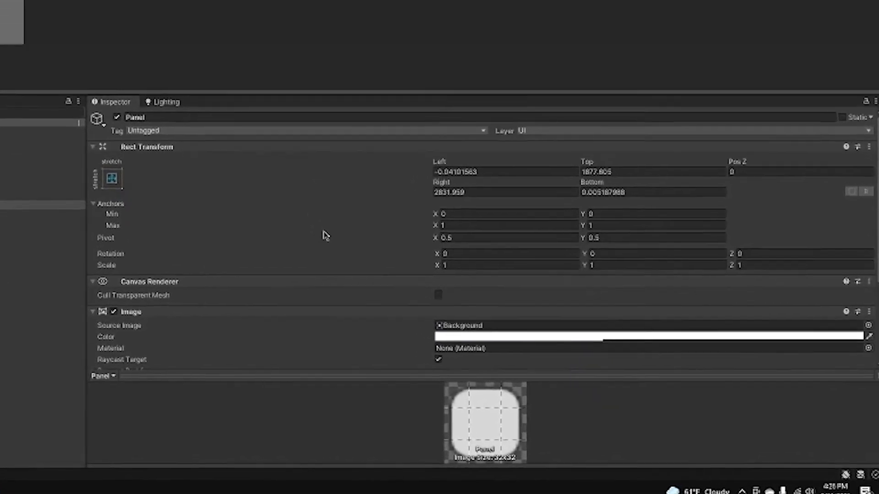
Set the Panel's Image colour to dark grey 484848 with alpha raised to 100.
scroll(320, 233, down, 4)
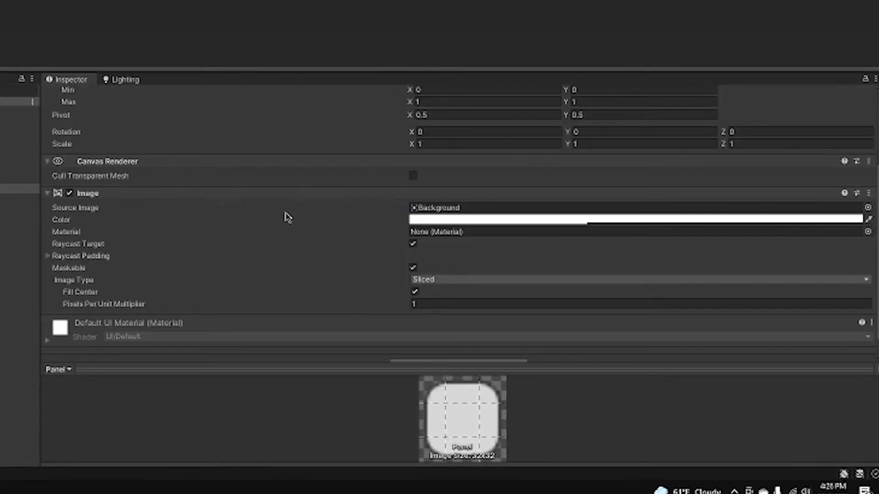
click(62, 221)
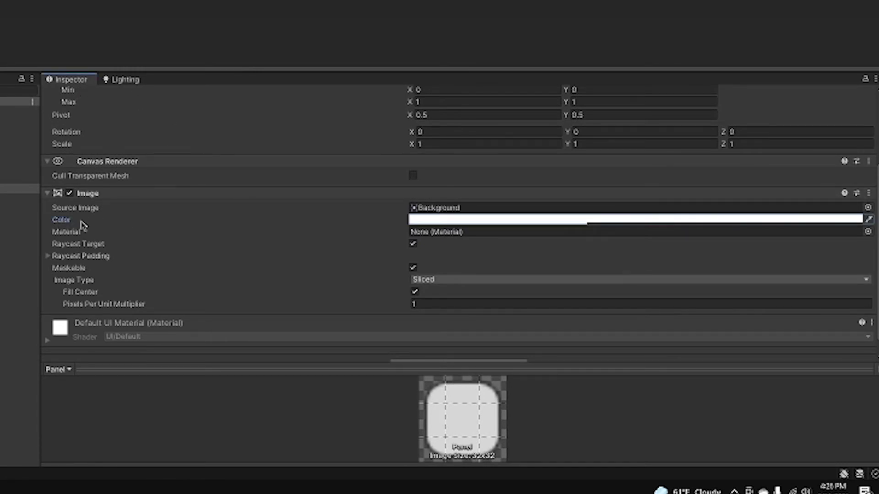
click(412, 220)
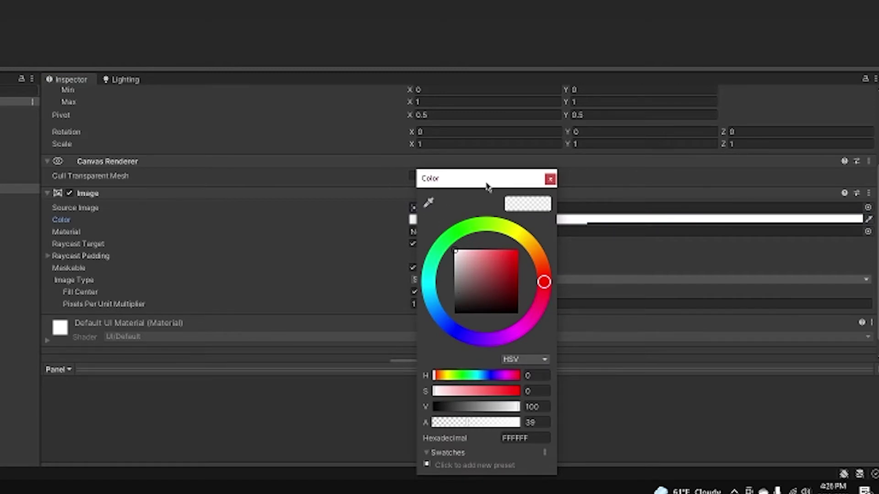
drag(488, 180, 461, 140)
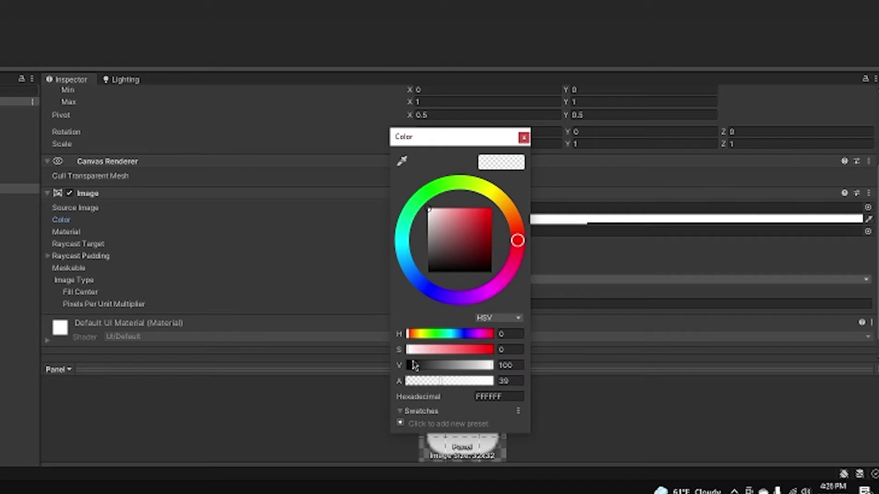
click(497, 319)
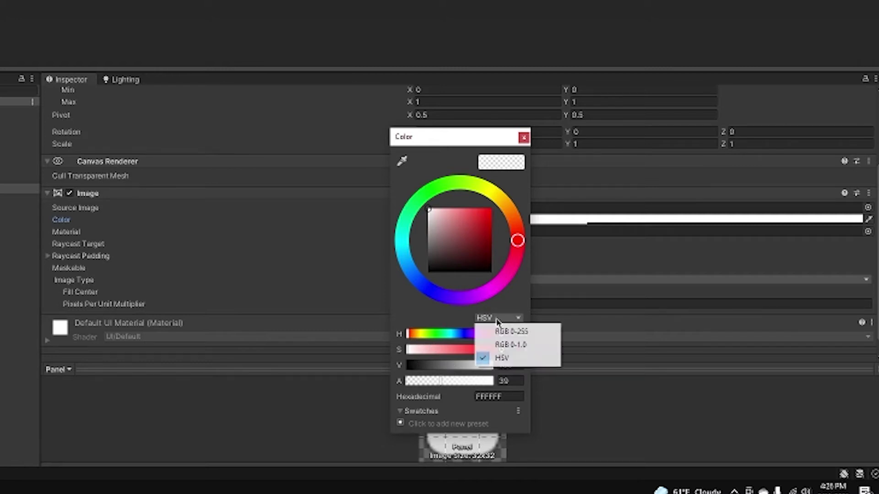
click(510, 331)
click(506, 321)
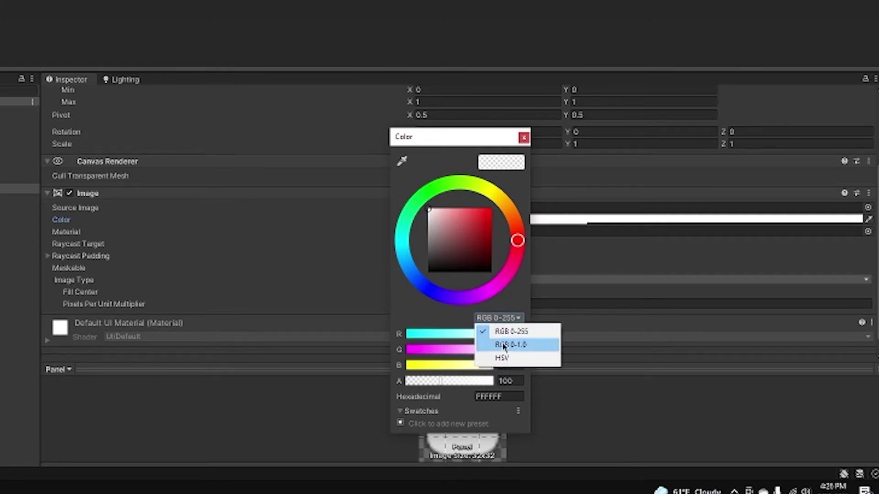
click(503, 344)
click(496, 319)
click(500, 358)
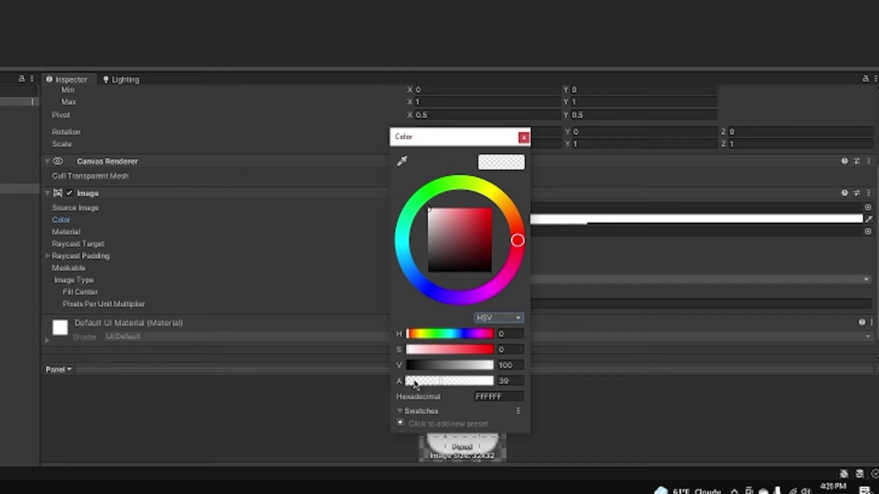
drag(412, 383, 526, 384)
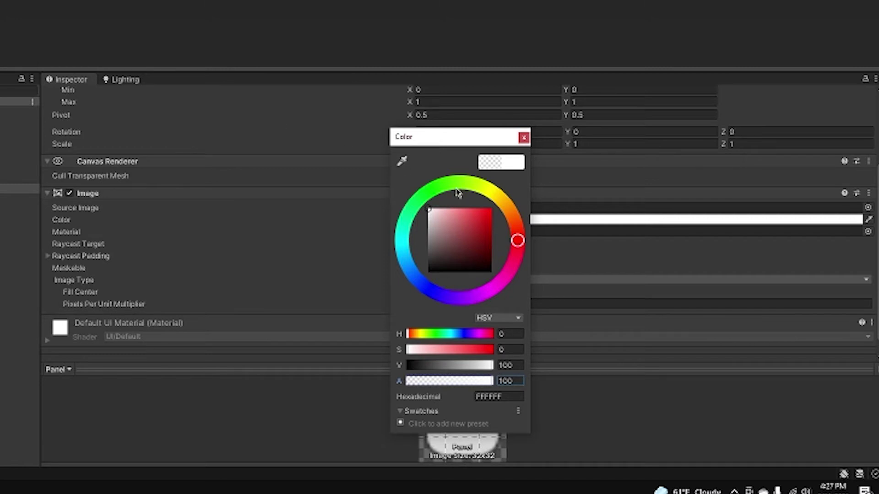
drag(433, 213, 399, 259)
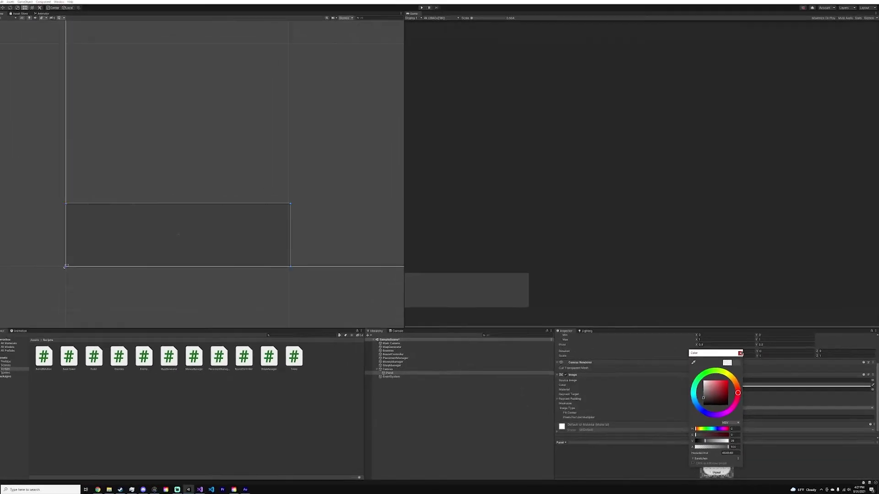
Close the colour picker and rename the Panel to BuildingUIBackground.
click(365, 257)
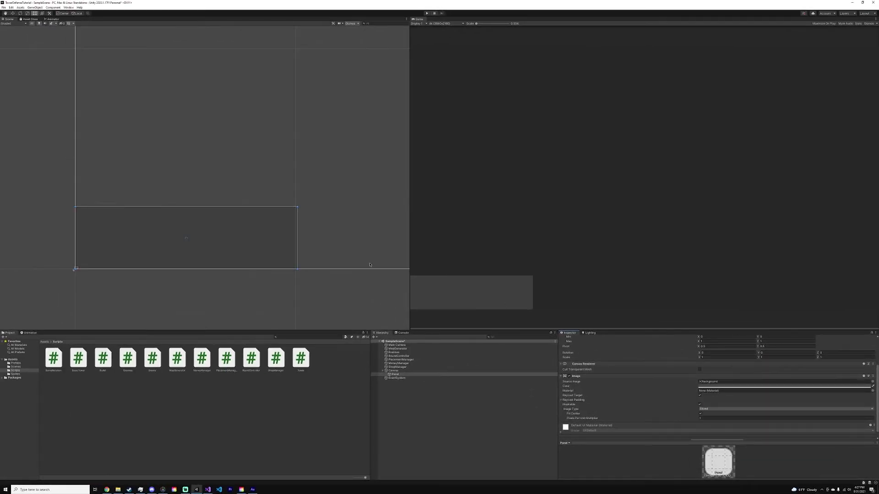
scroll(271, 219, up, 3)
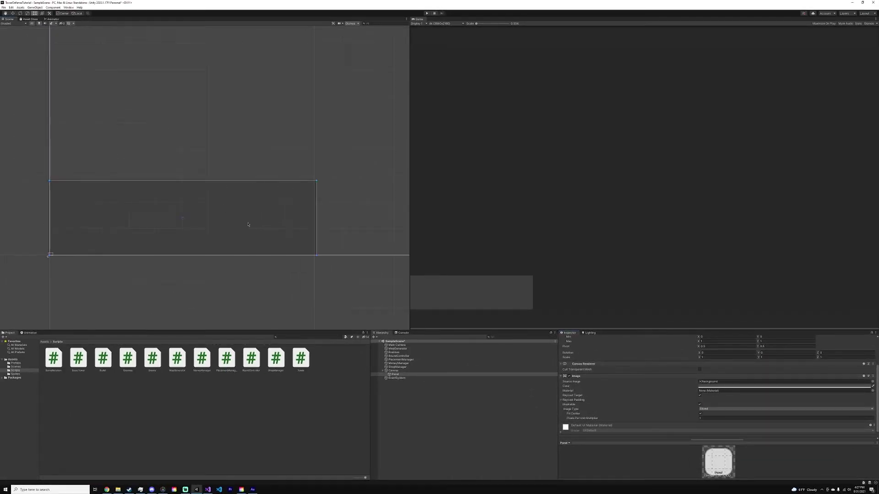
middle_drag(248, 225, 263, 208)
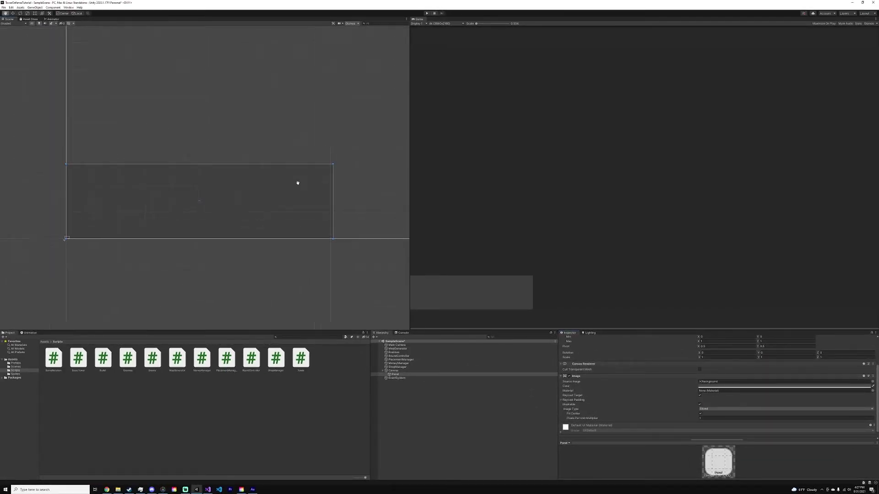
scroll(618, 360, up, 3)
click(587, 339)
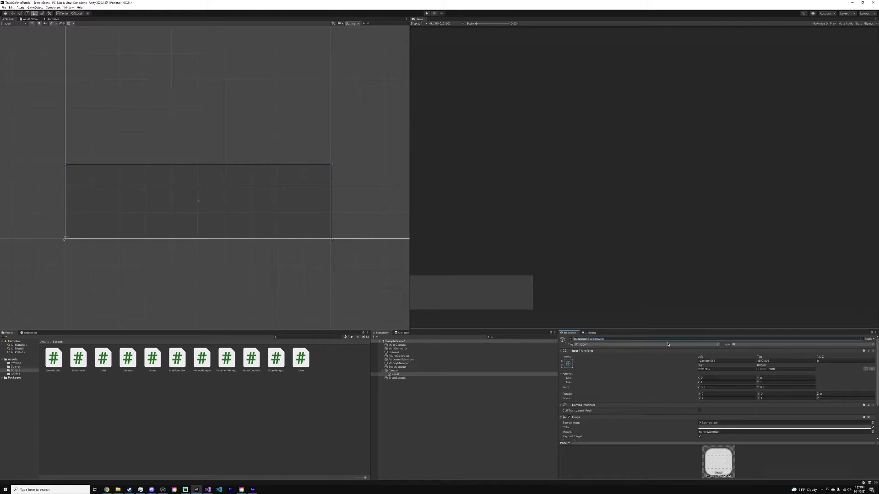
key(Return)
scroll(231, 202, up, 2)
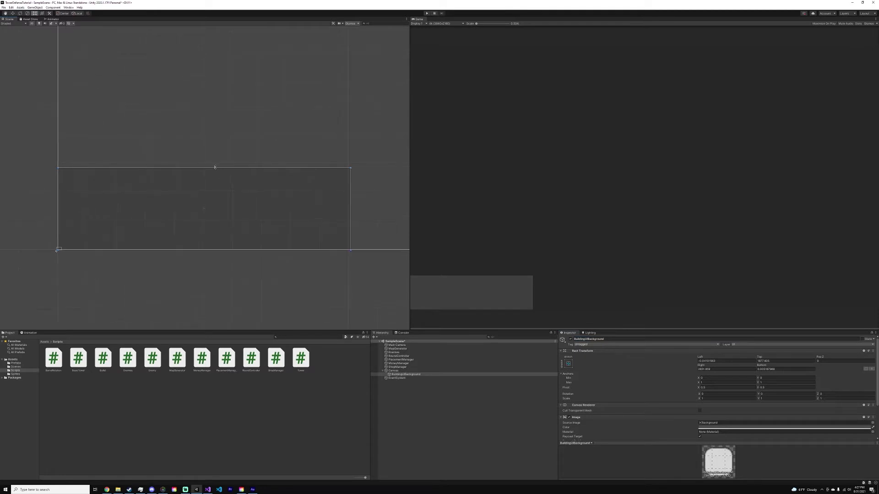
middle_drag(193, 164, 202, 163)
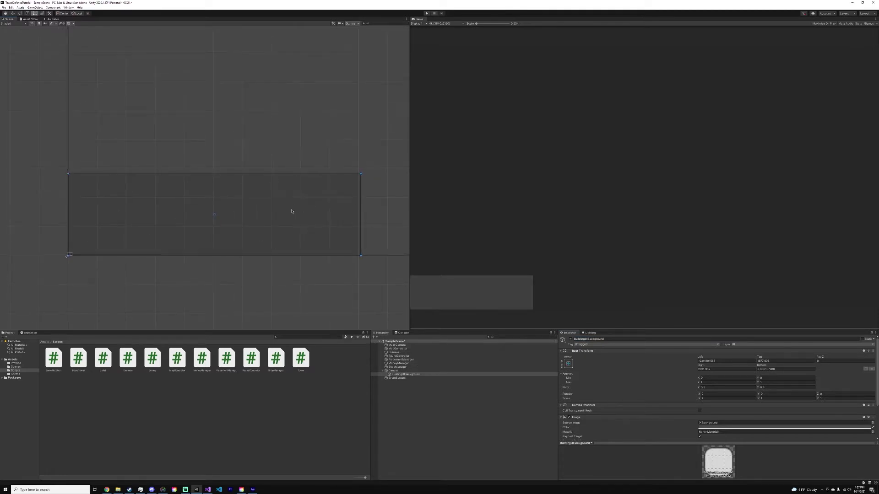
right_click(395, 374)
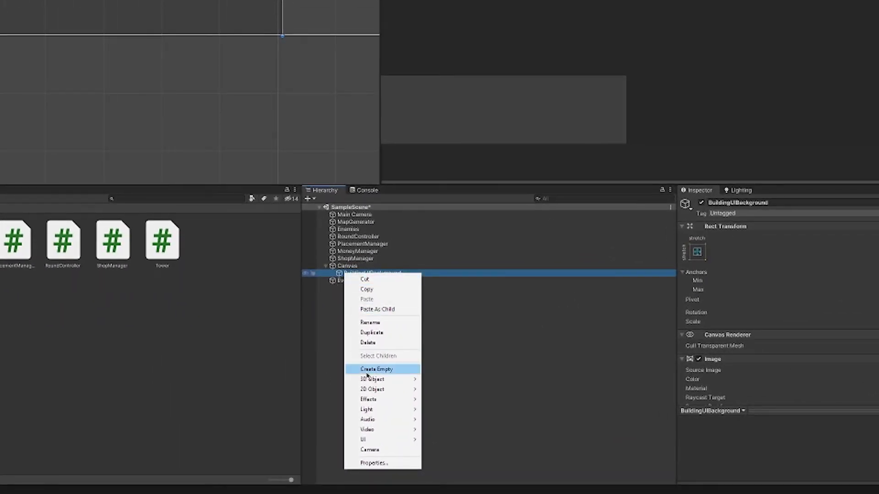
Add a BuildingButton image inside BuildingUIBackground and size it as a tall rectangle at the left end.
mouse_move(376, 440)
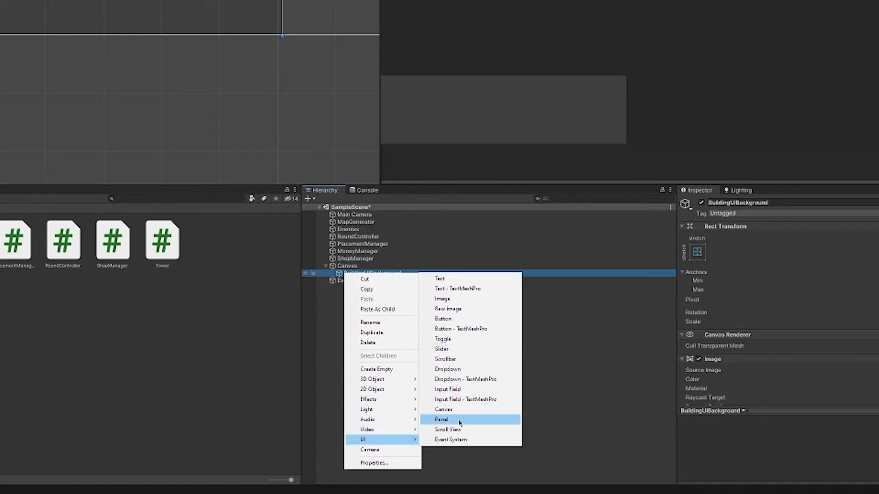
click(442, 299)
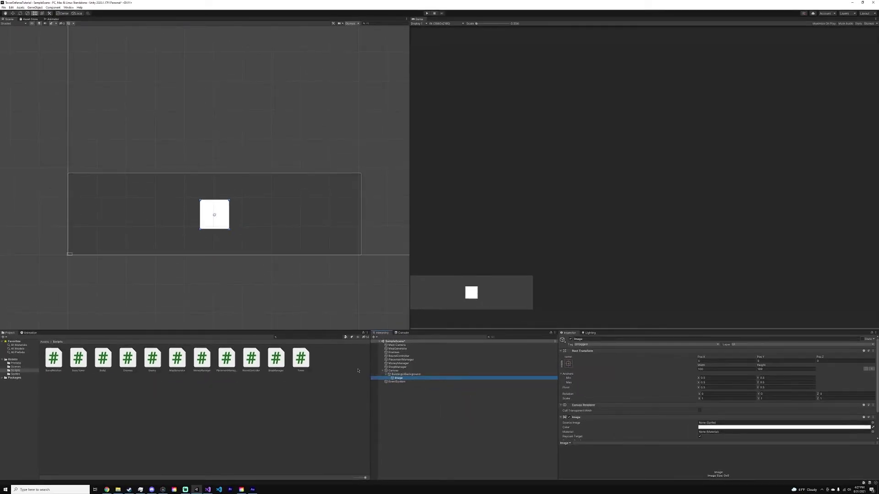
click(604, 340)
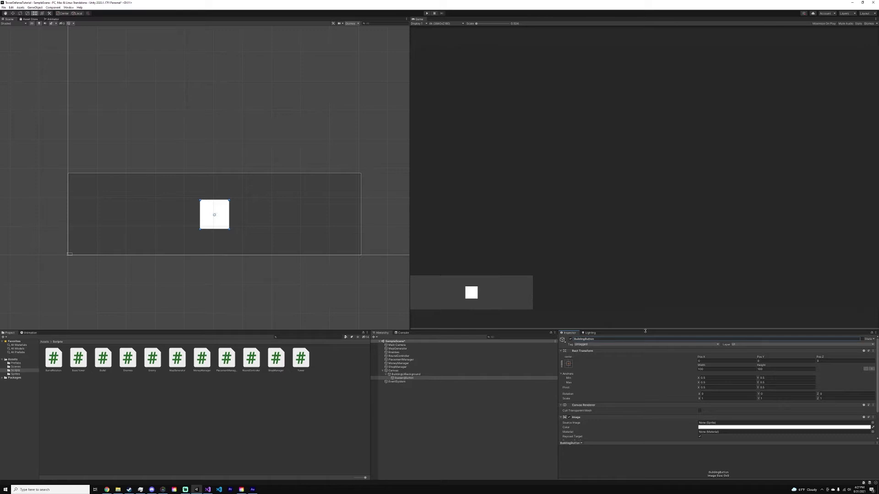
middle_drag(303, 221, 359, 224)
scroll(261, 207, up, 1)
drag(261, 208, 120, 213)
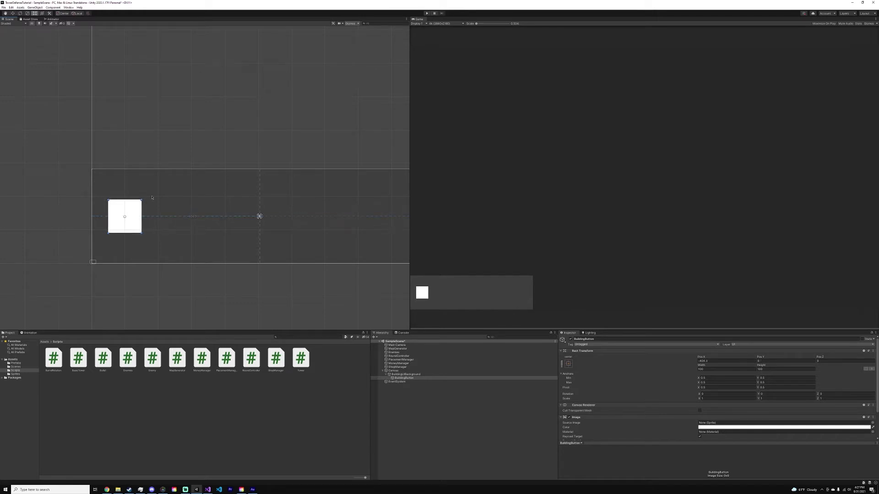
scroll(152, 198, up, 2)
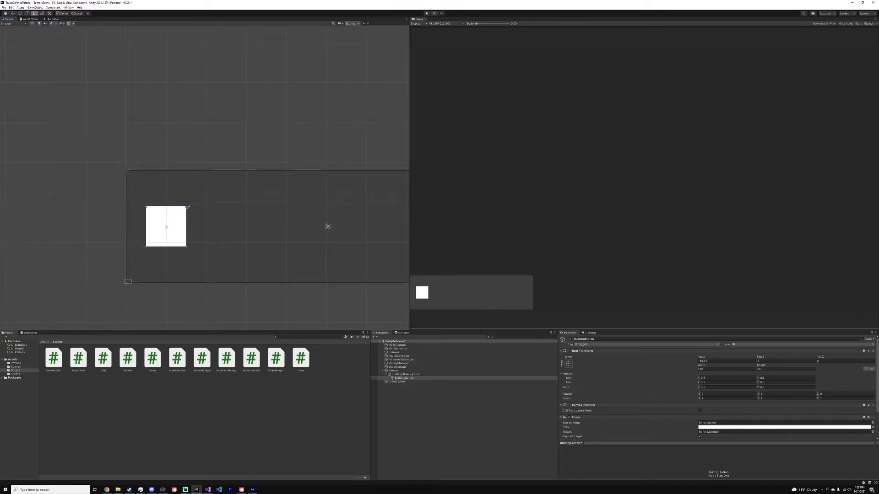
drag(188, 207, 207, 176)
drag(176, 250, 176, 266)
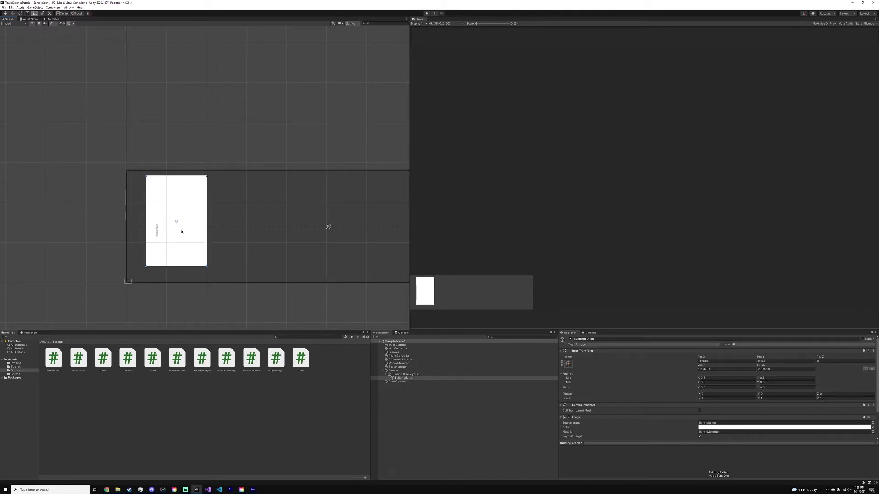
drag(181, 230, 177, 237)
Tint the BuildingButton image from white to grey.
scroll(176, 238, up, 3)
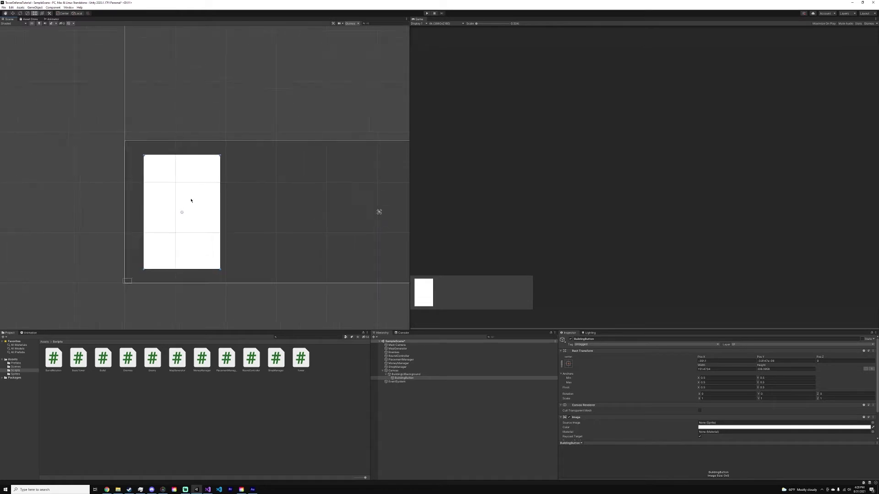
click(414, 378)
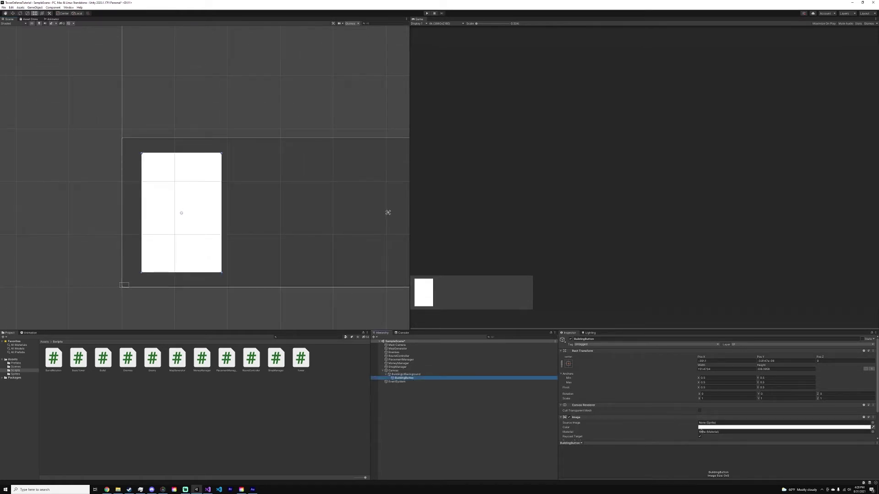
click(733, 427)
drag(721, 408, 709, 415)
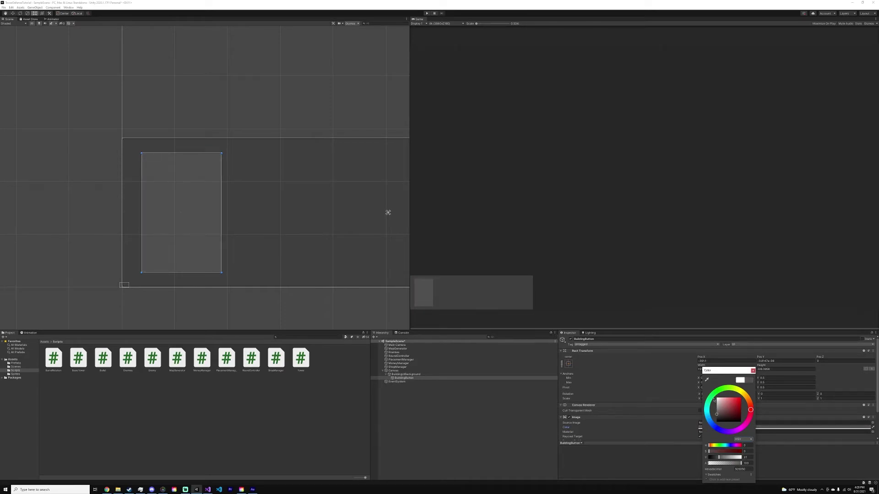
click(753, 370)
Add a TowerIcon image inside BuildingButton and stretch it across the card's top.
right_click(397, 378)
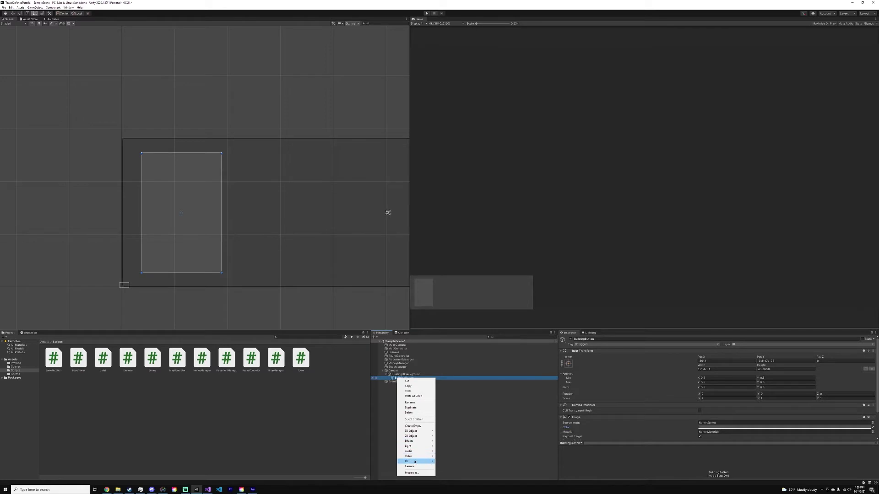
mouse_move(409, 461)
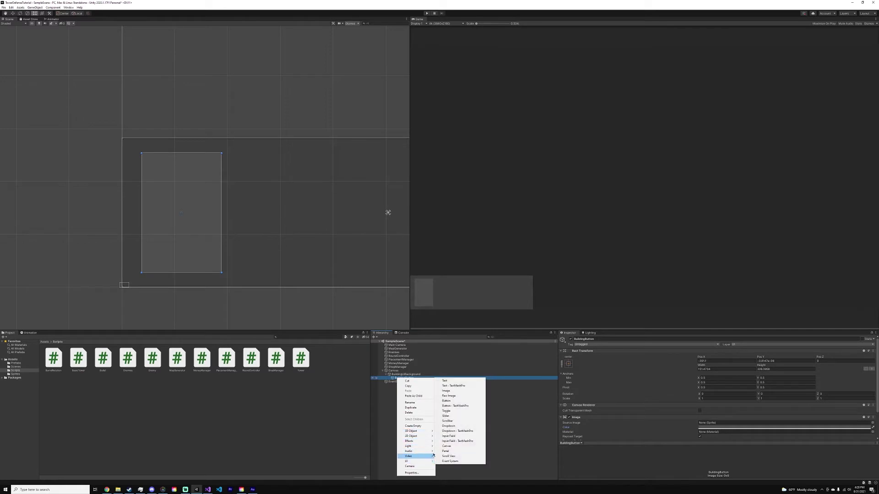
click(454, 392)
drag(180, 212, 184, 188)
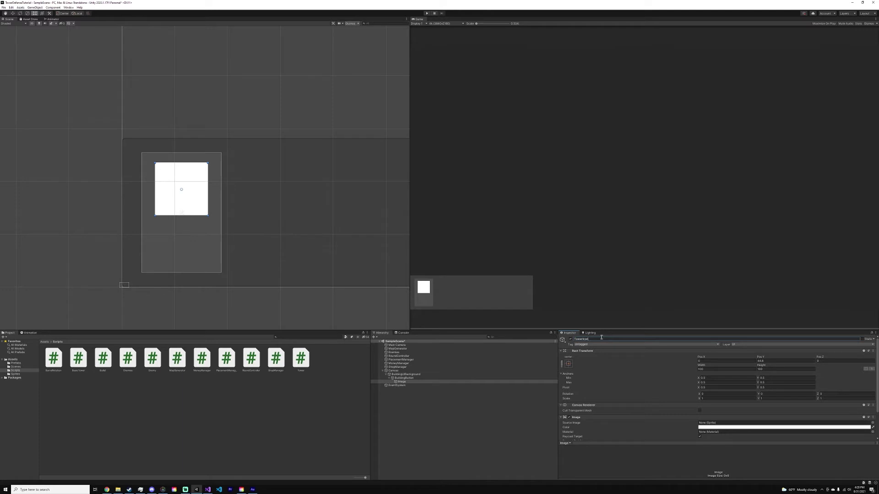
drag(155, 161, 142, 153)
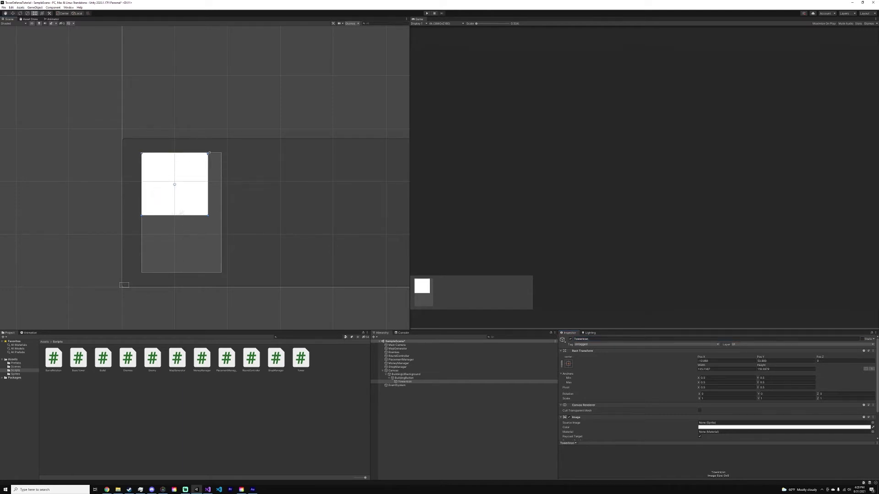
drag(207, 165, 221, 163)
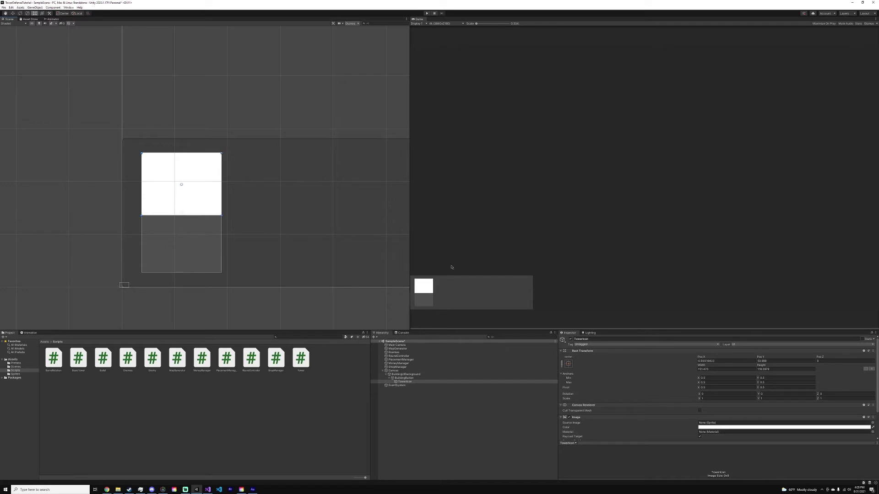
Make the icon square by matching height to width, then reduce both values by 20.
click(788, 370)
text(151.473)
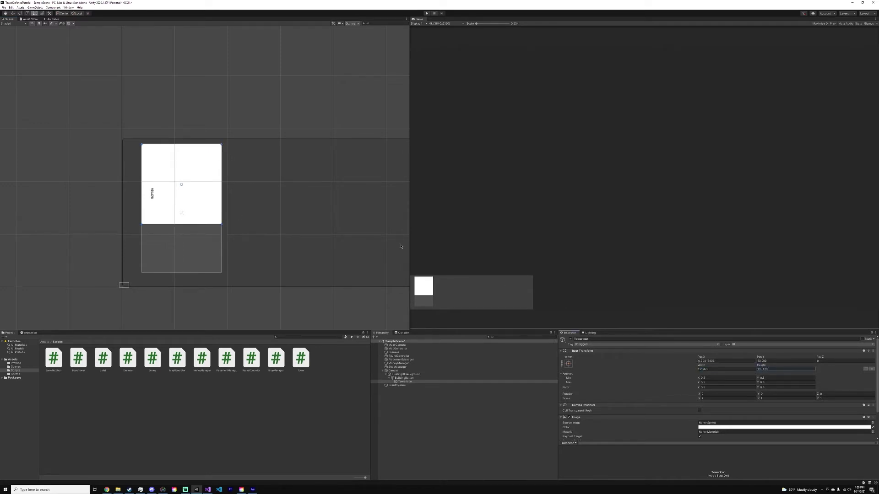
drag(164, 157, 163, 167)
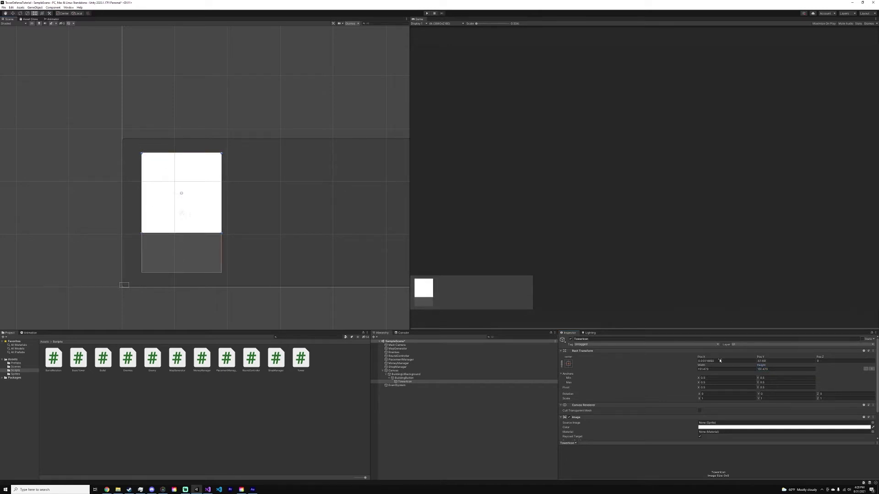
click(741, 369)
text(20)
click(785, 370)
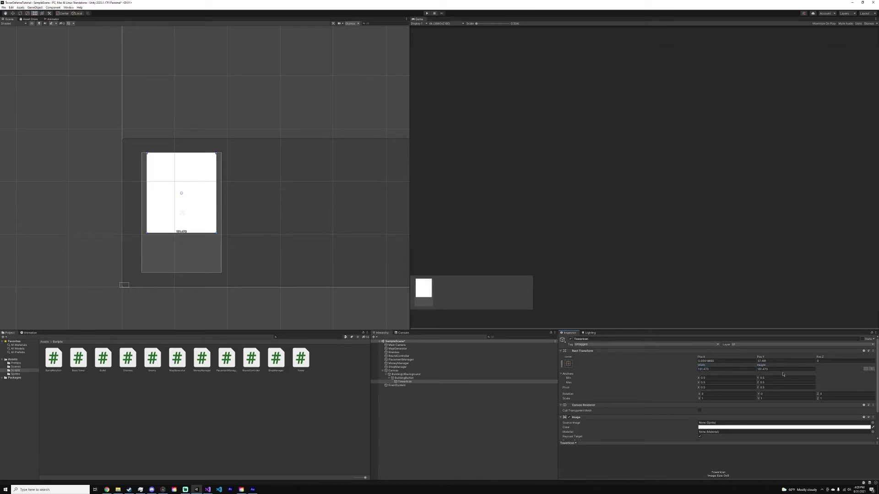
text(-20)
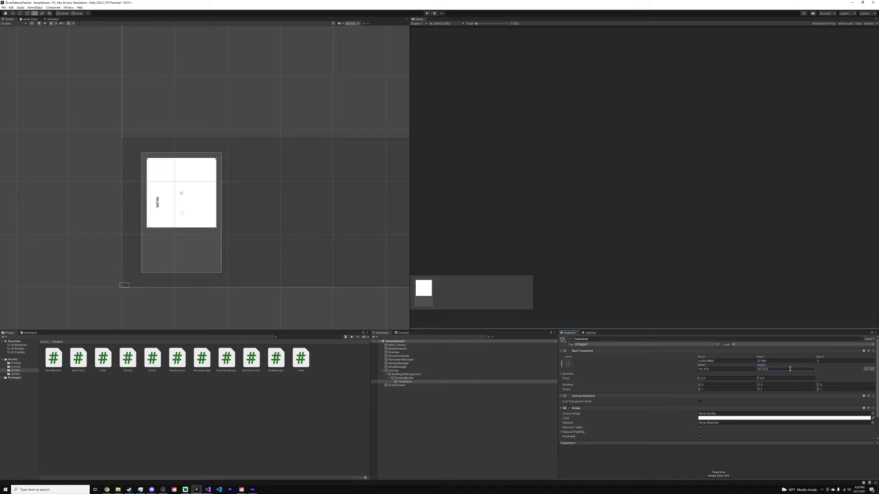
click(734, 369)
text(-20)
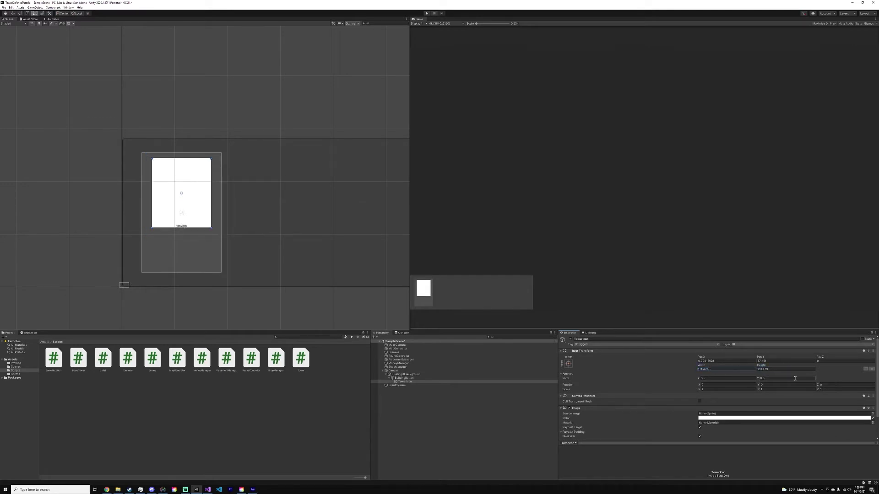
click(790, 369)
text(-20)
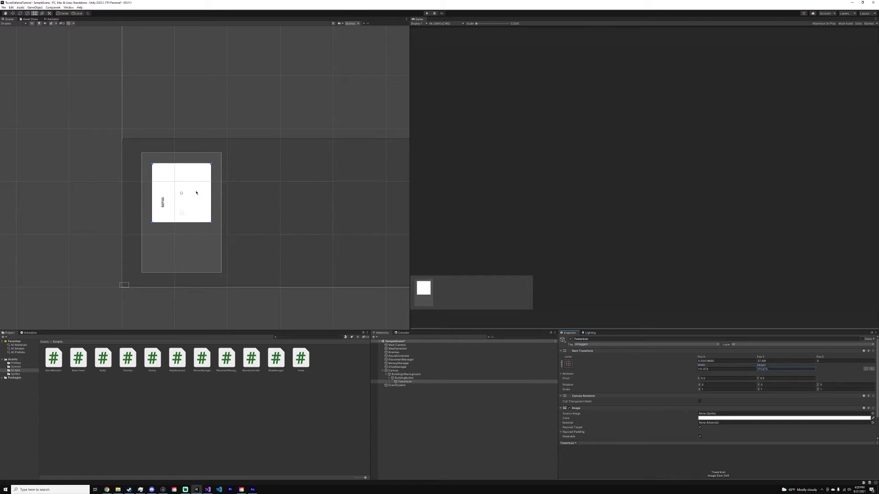
right_click(406, 378)
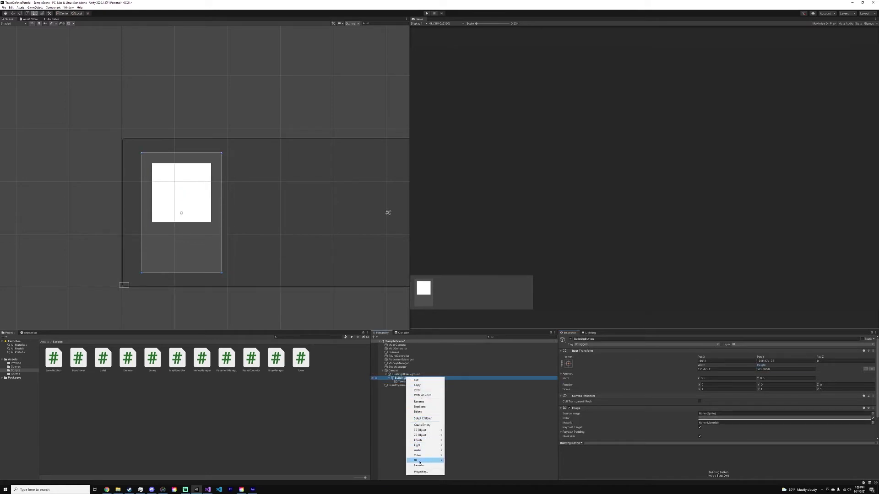
Add a Text label named NameLabel just below the tower icon.
mouse_move(420, 460)
click(454, 380)
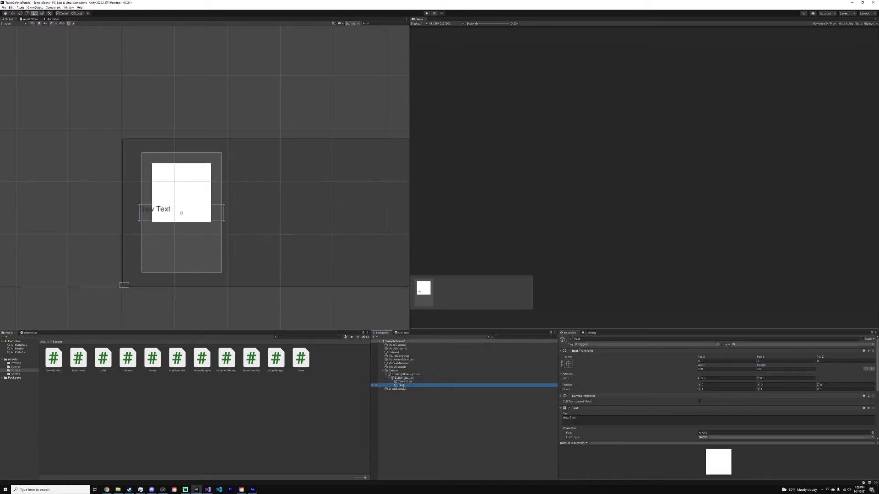
mouse_move(209, 215)
mouse_down()
mouse_move(221, 237)
mouse_move(215, 229)
mouse_up()
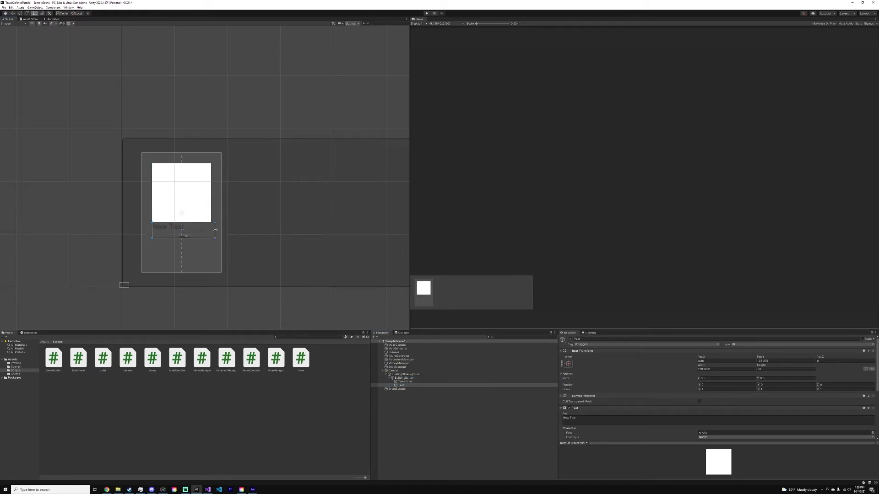
click(632, 339)
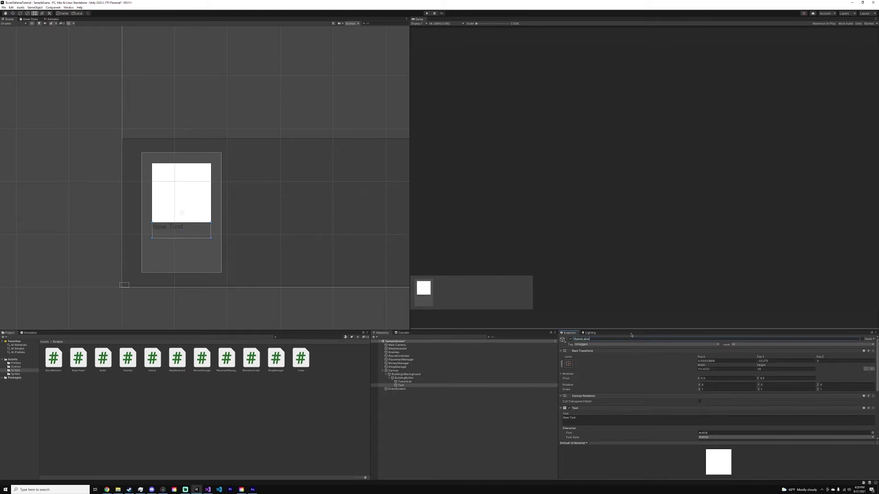
click(411, 386)
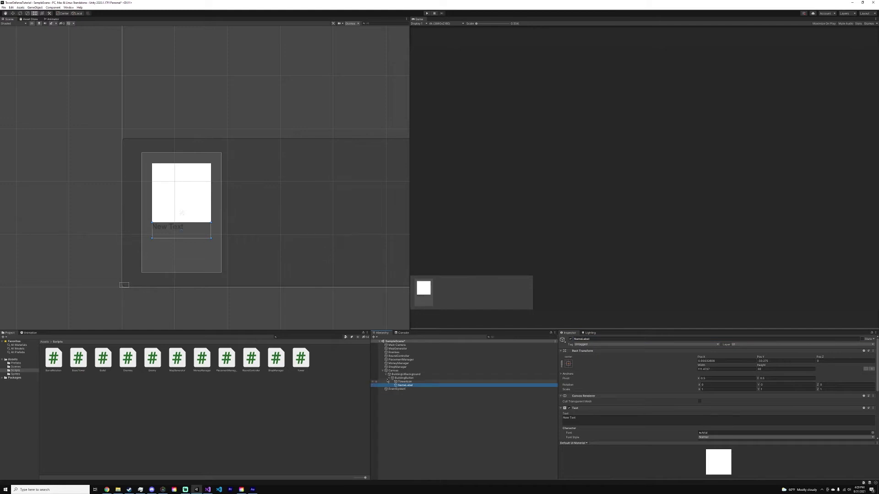
Duplicate NameLabel, move the copy lower and rename it CostLabel.
key(ctrl+d)
drag(193, 227, 176, 242)
click(597, 338)
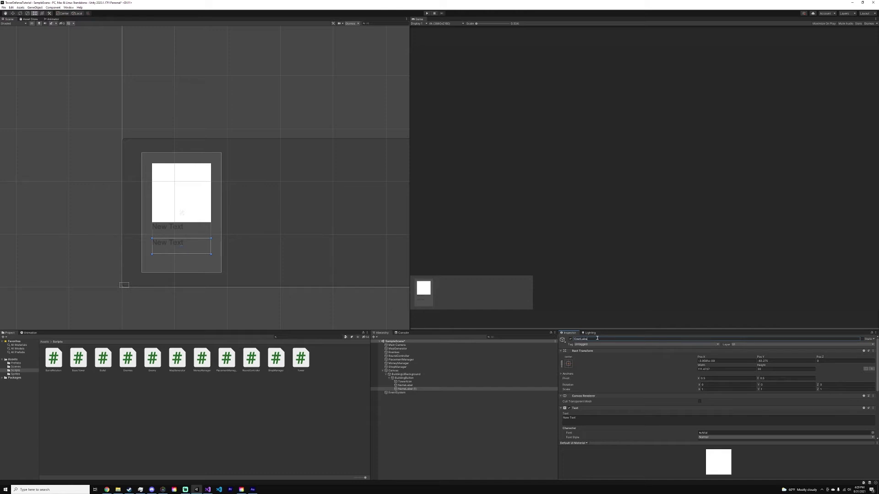
key(Return)
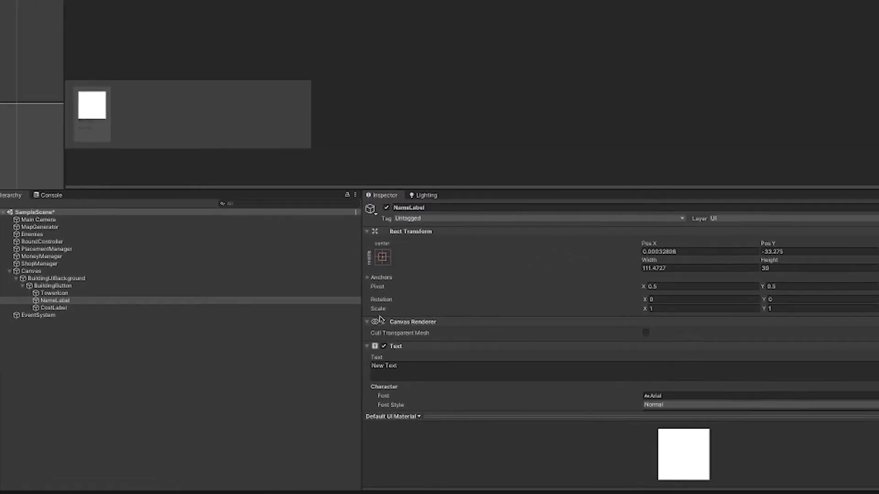
Give CostLabel middle vertical alignment and white FFFFFF text colour.
scroll(573, 391, down, 5)
scroll(586, 300, up, 2)
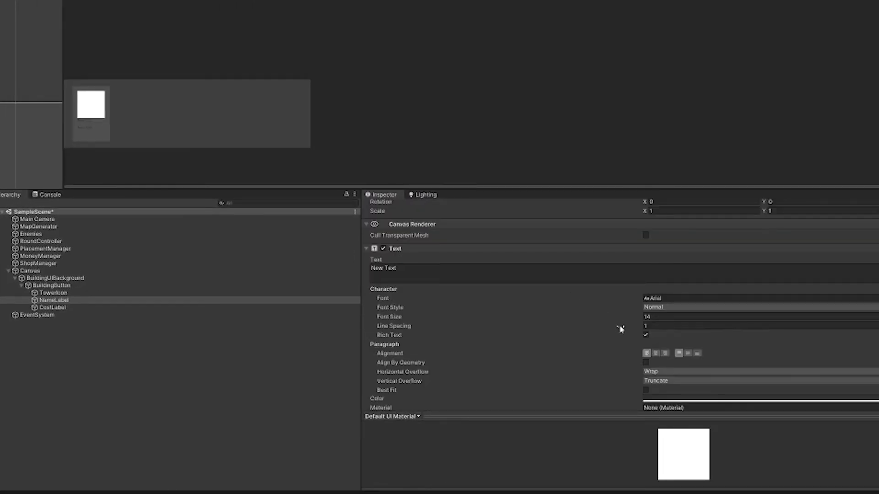
scroll(632, 328, down, 2)
click(689, 271)
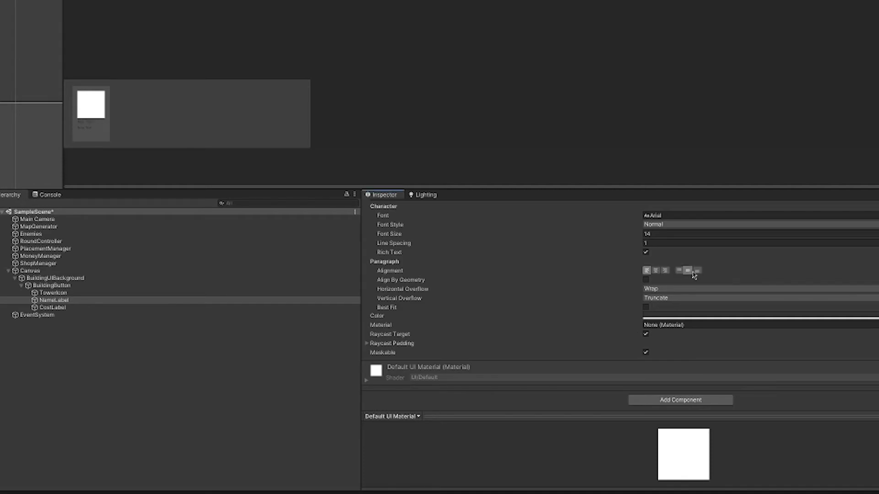
scroll(595, 271, up, 3)
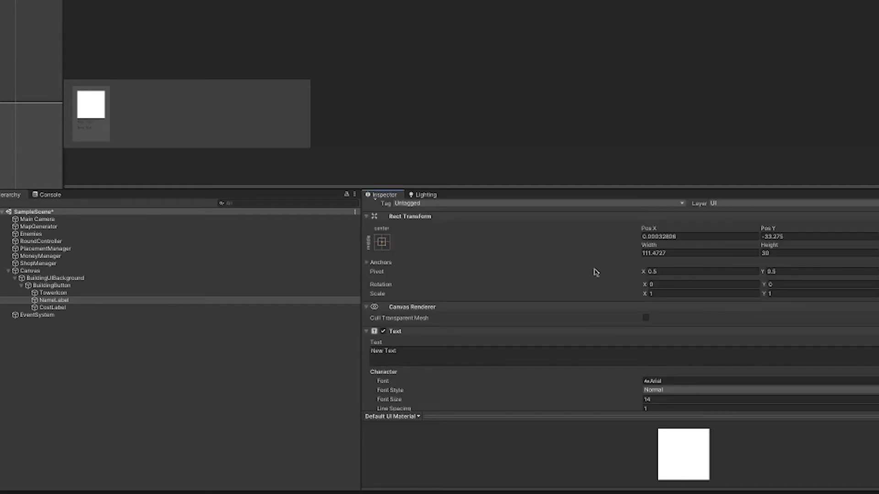
scroll(618, 288, down, 3)
scroll(646, 301, up, 3)
click(661, 398)
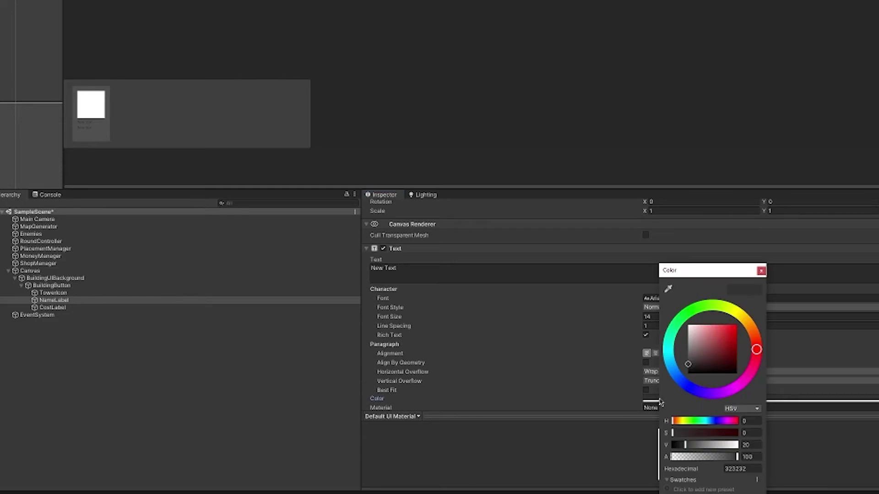
click(702, 350)
drag(701, 349, 685, 322)
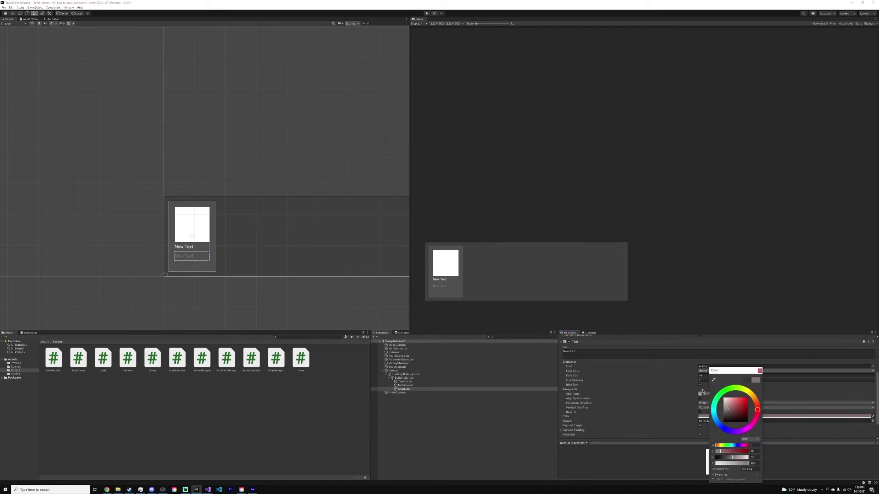
click(760, 370)
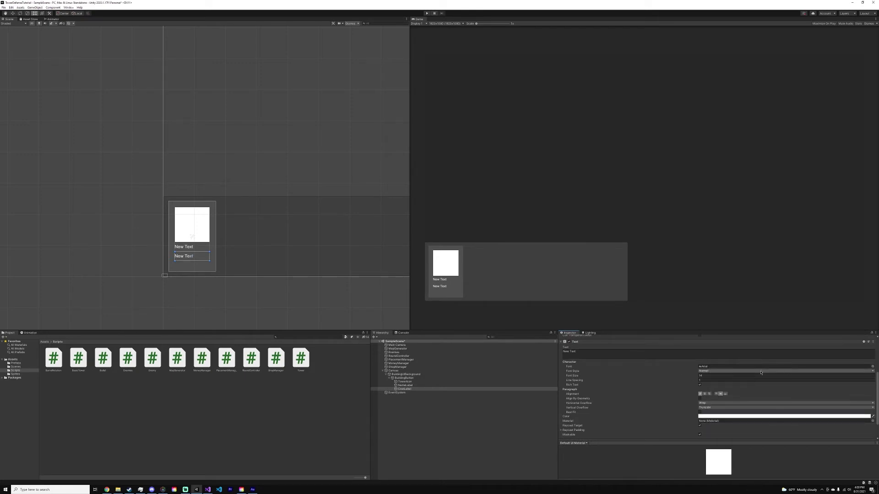
scroll(344, 276, up, 2)
click(412, 400)
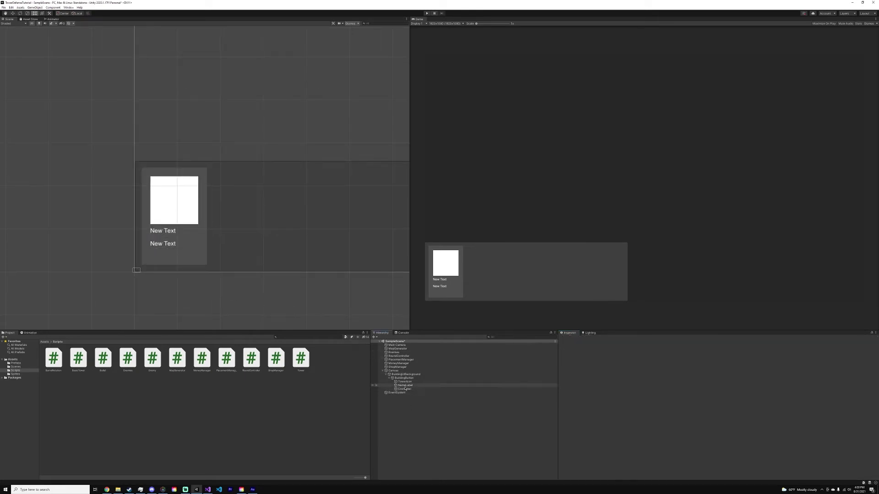
Add a BuildButton inside BuildingButton and place it below the two labels.
right_click(405, 379)
mouse_move(421, 461)
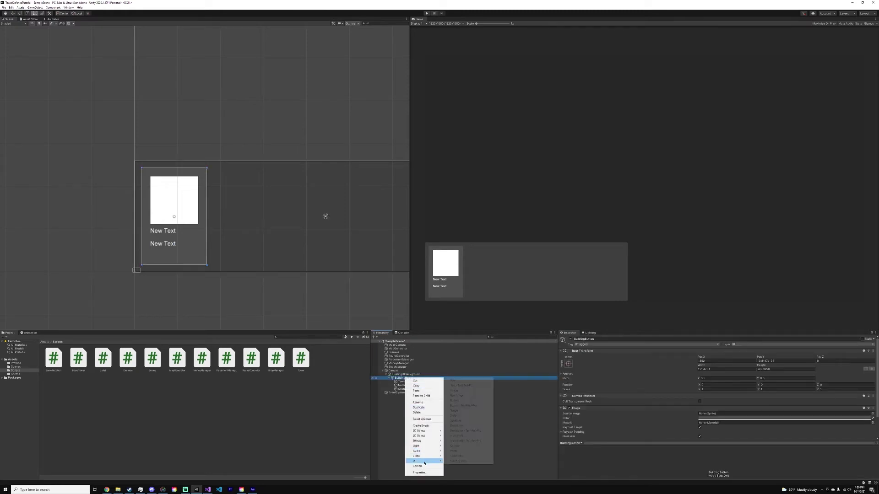
click(455, 401)
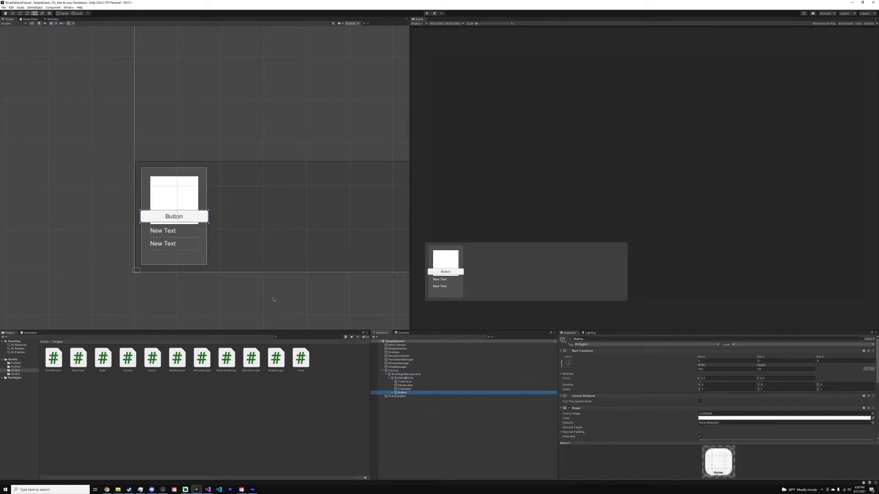
drag(180, 219, 198, 257)
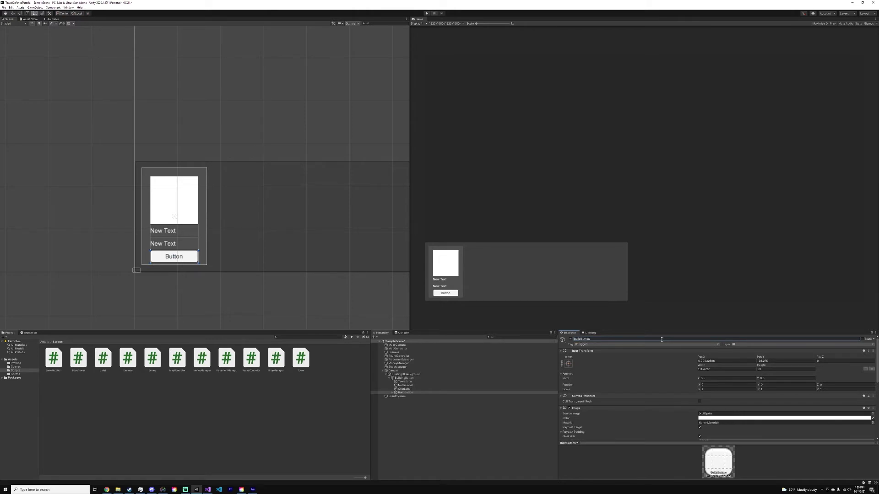
Set the button's Image colour to bright green.
scroll(611, 389, down, 3)
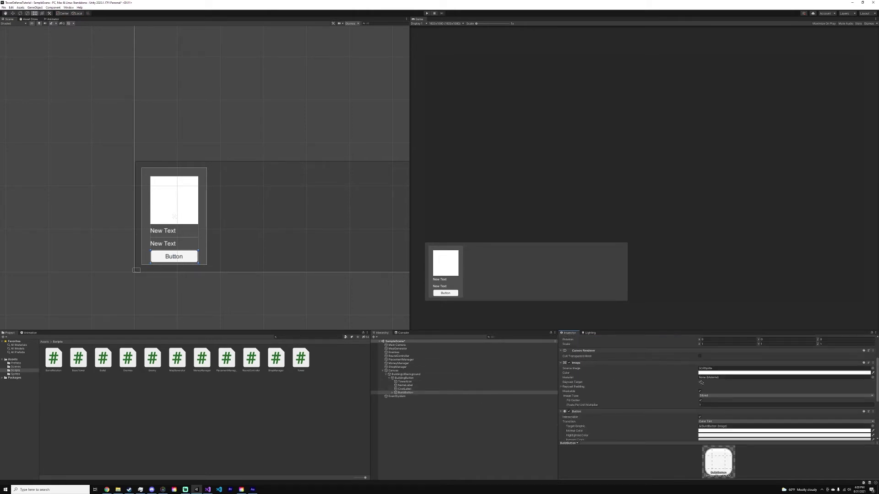
click(714, 373)
click(727, 395)
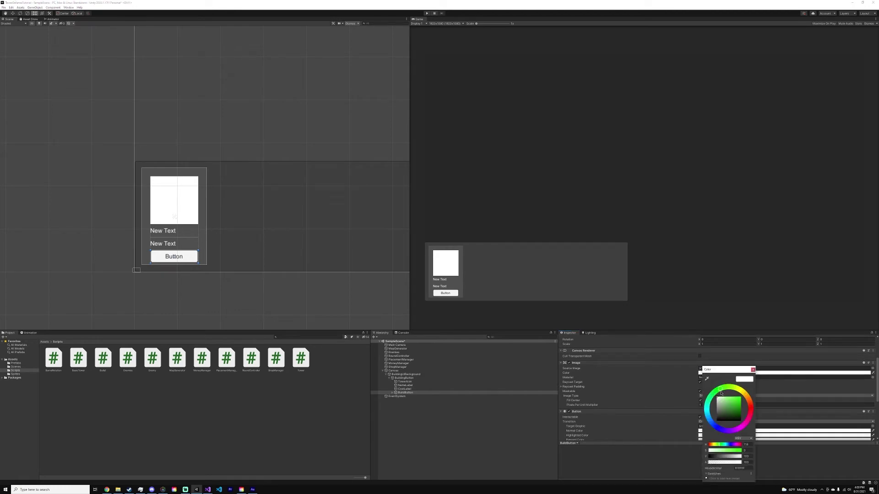
mouse_move(723, 400)
mouse_down()
mouse_move(738, 398)
mouse_move(730, 397)
mouse_up()
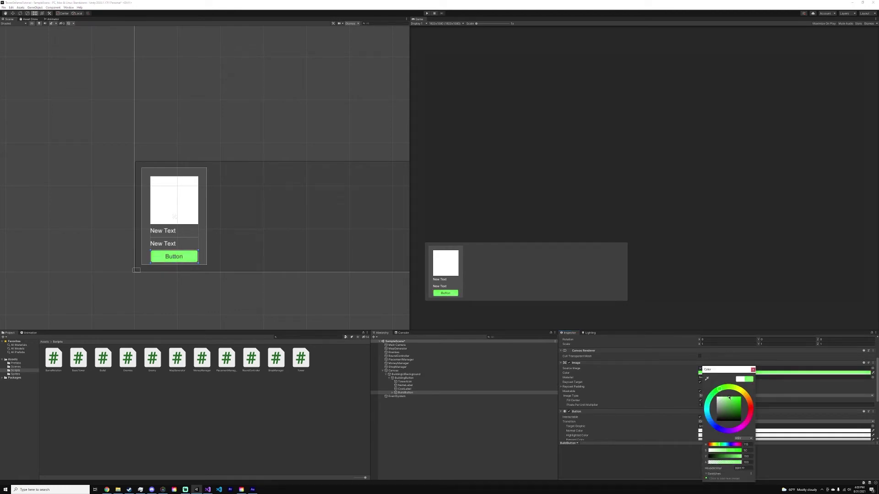
click(753, 370)
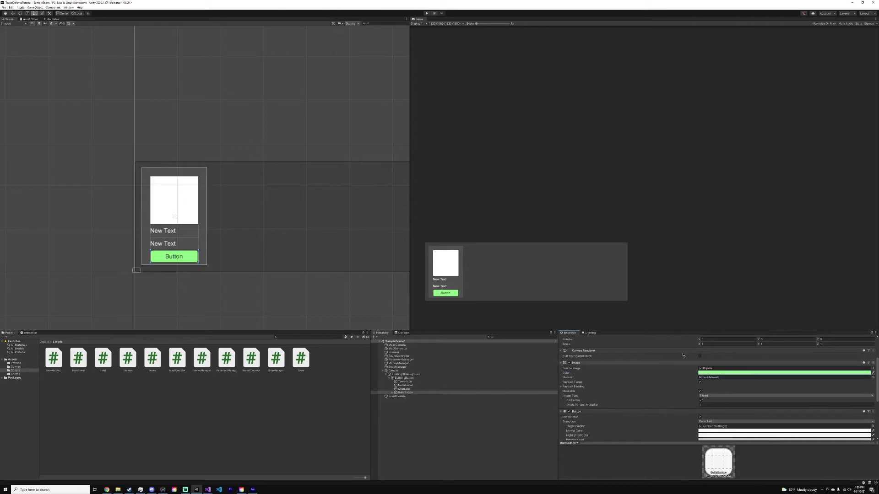
click(405, 385)
Change NameLabel's text to 'Basic Tower' and select CostLabel's text for editing.
click(591, 371)
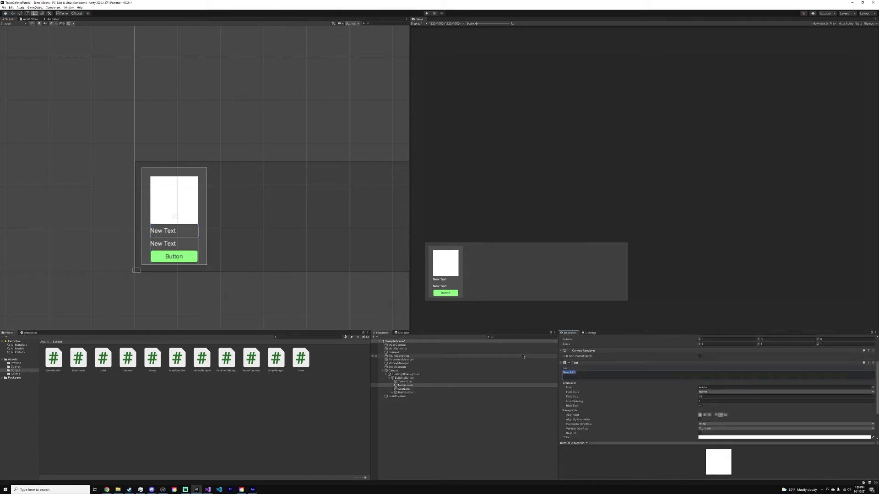
text(Basic Tower)
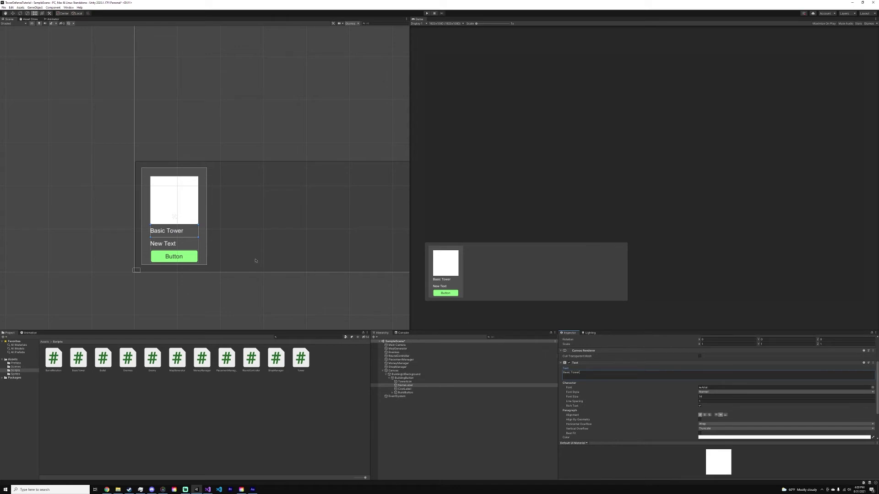
click(405, 389)
click(586, 375)
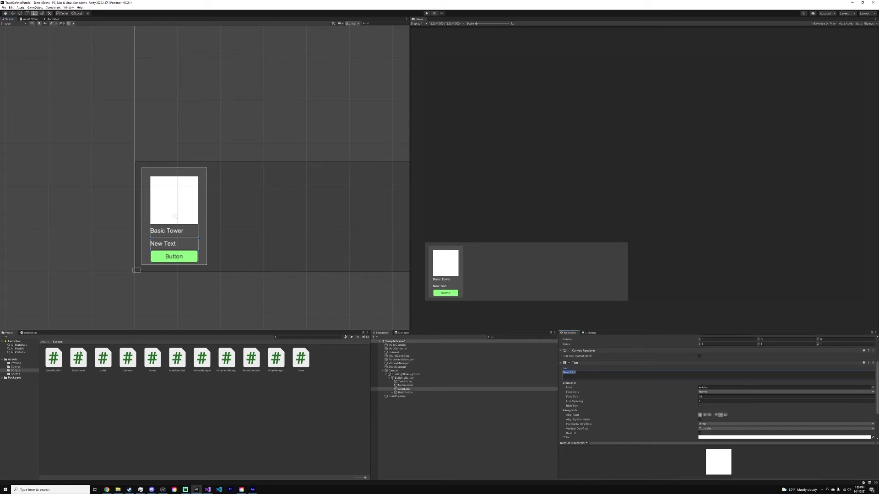
Check the BasicTower prefab and the ShopManager's Basic Tower Cost of 500.
click(16, 363)
click(78, 357)
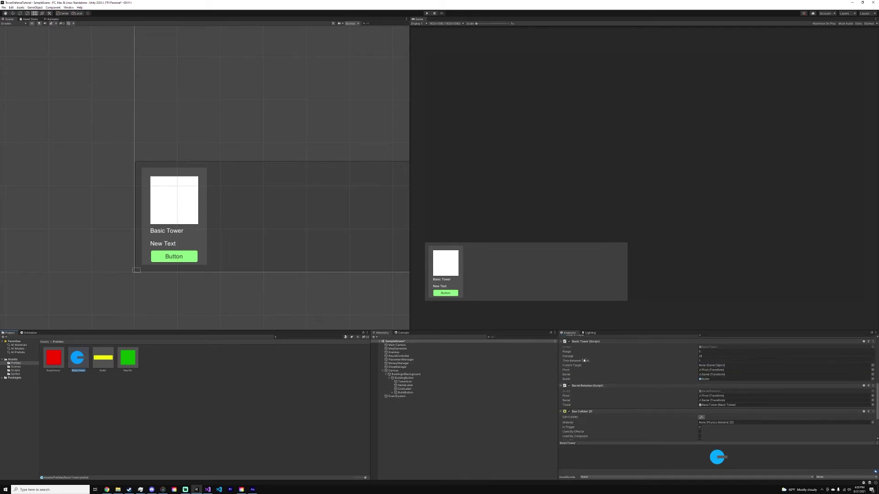
scroll(573, 403, up, 3)
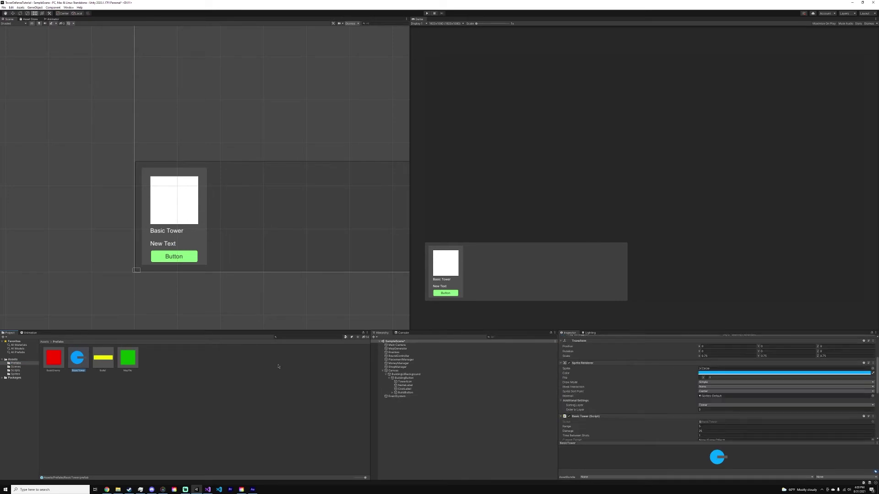
click(405, 367)
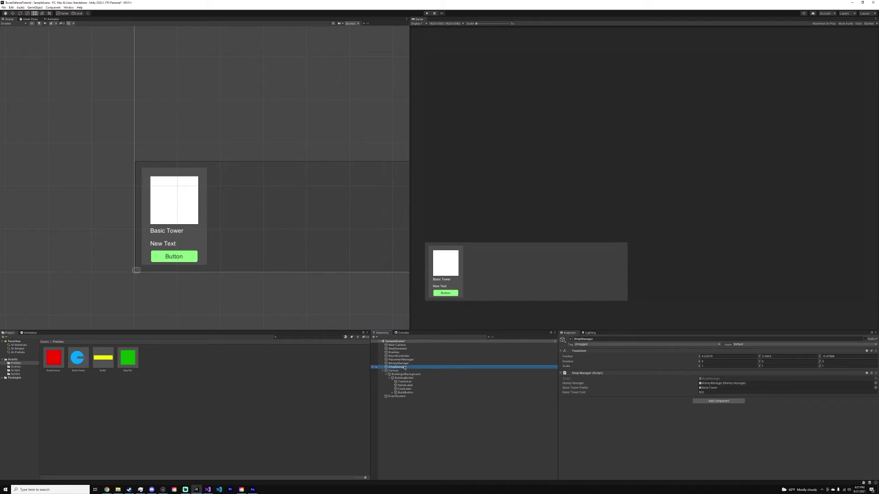
click(702, 392)
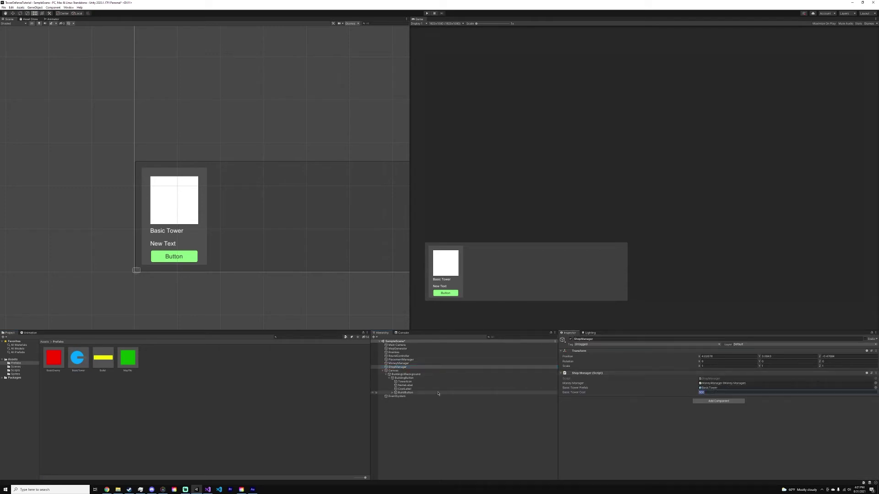
click(396, 372)
Try editing the BuildButton Text child's caption, then revert the change.
click(403, 378)
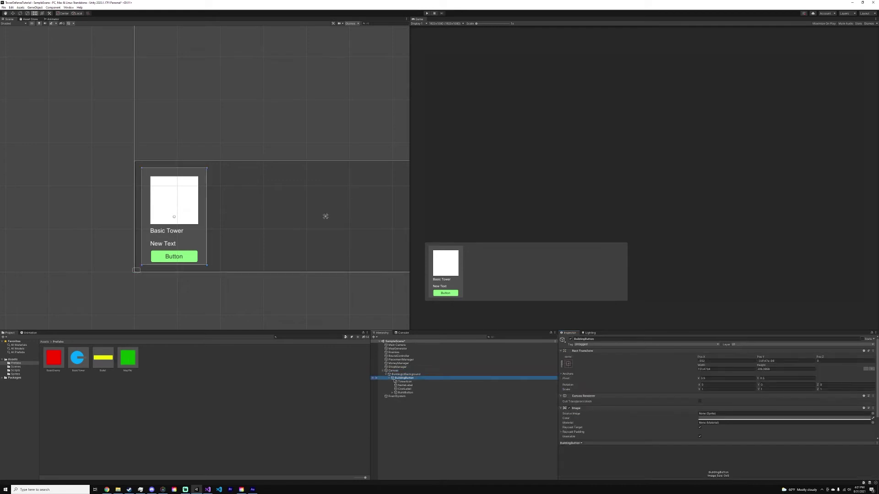
click(409, 392)
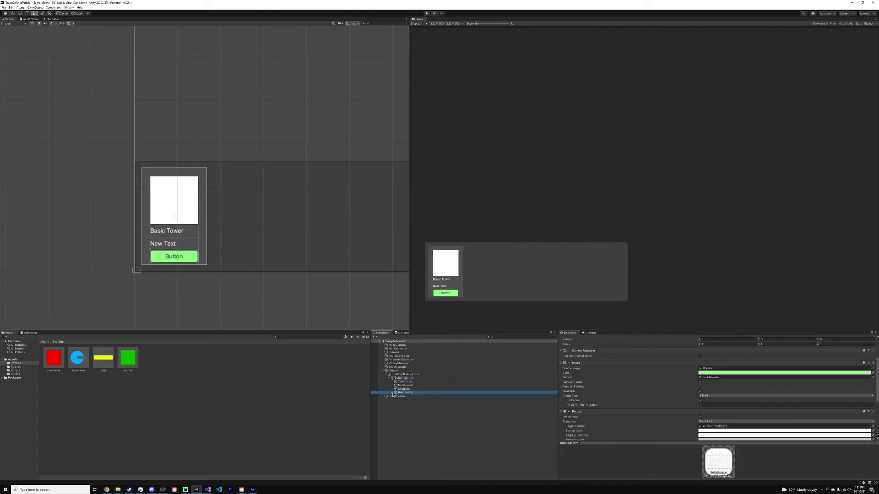
click(393, 392)
click(404, 397)
click(656, 374)
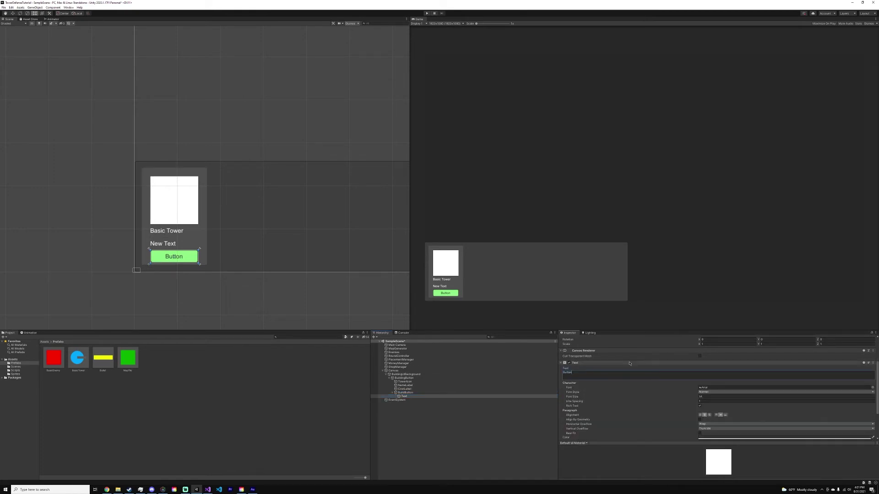
text(: 500)
key(BackSpace)
key(BackSpace)
key(BackSpace)
key(BackSpace)
key(BackSpace)
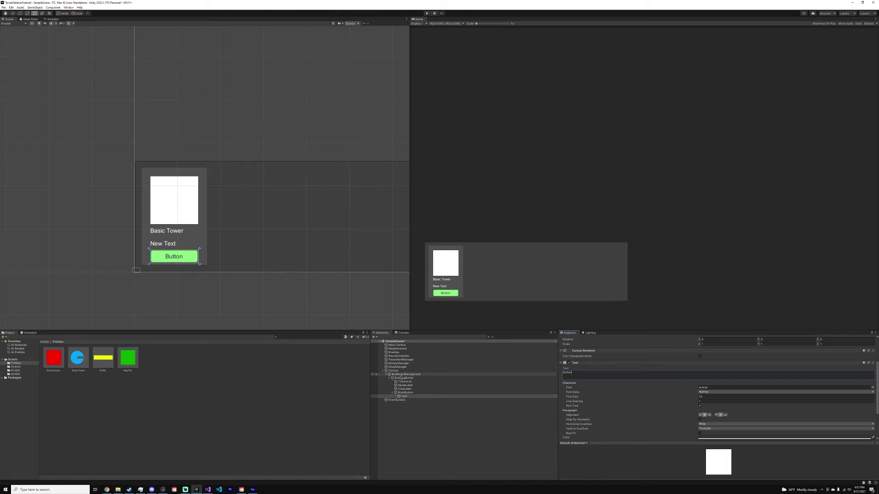
Change the CostLabel text to 'Cost: $500' and recentre the card in the Scene view.
click(406, 375)
click(403, 378)
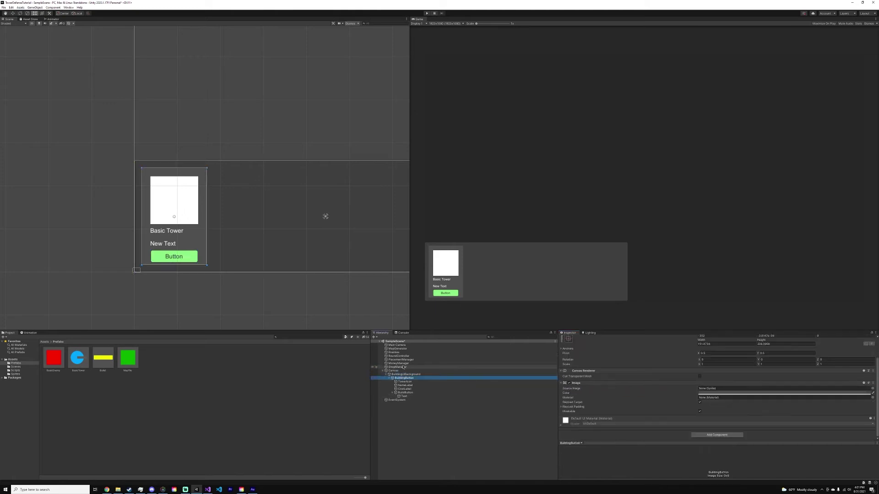
click(405, 389)
click(599, 396)
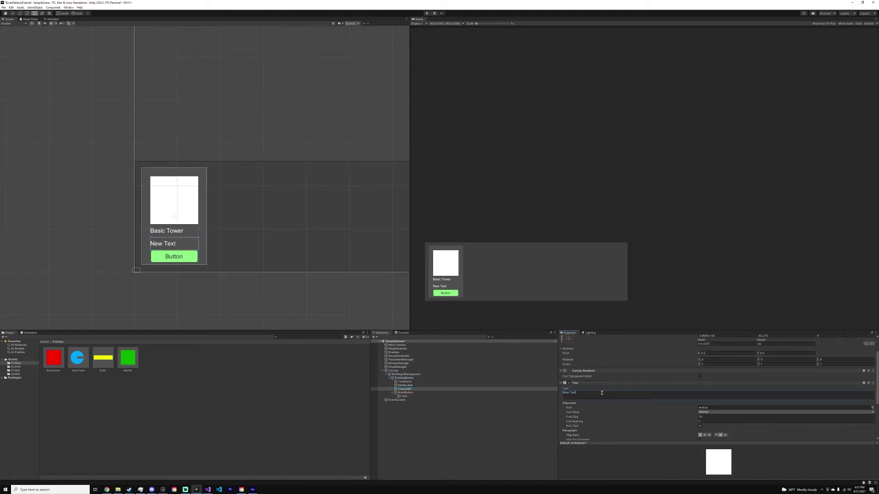
text(Cost: $500)
middle_drag(255, 229, 203, 212)
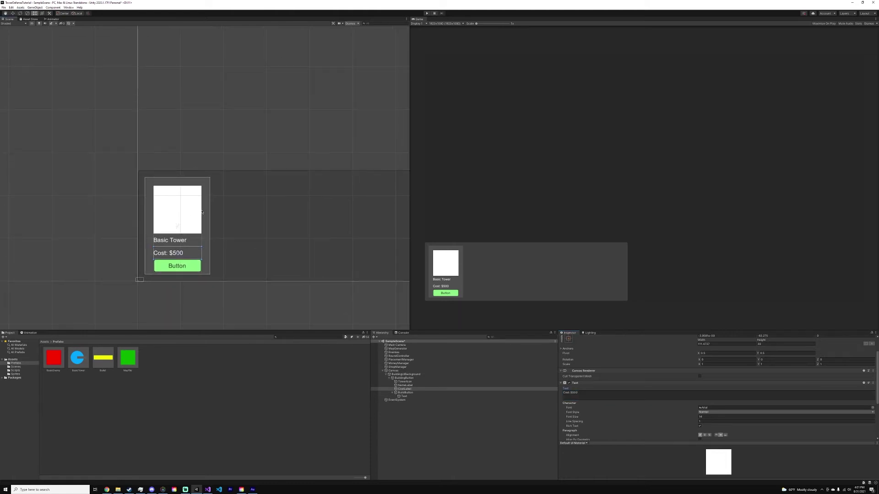
middle_drag(161, 238, 186, 195)
click(210, 215)
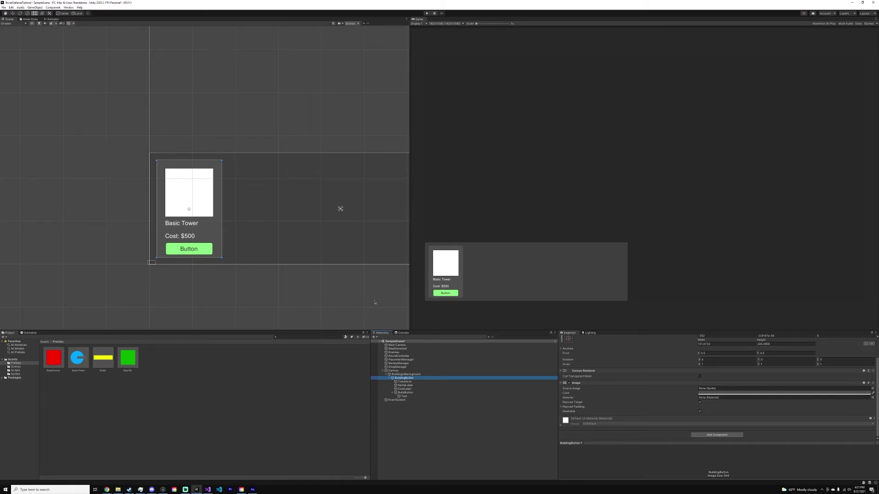
Set the green button's Text caption to 'Build!', then select PlacementManager in the Hierarchy.
click(404, 393)
click(404, 397)
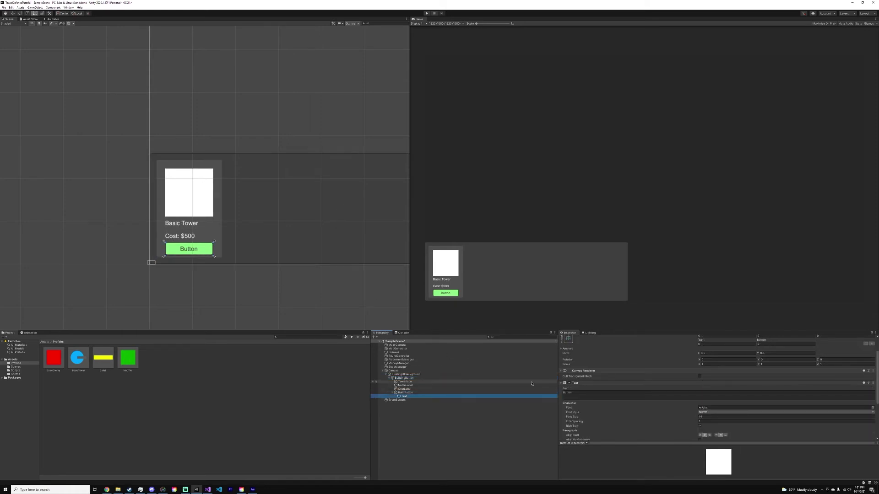
text(Buil)
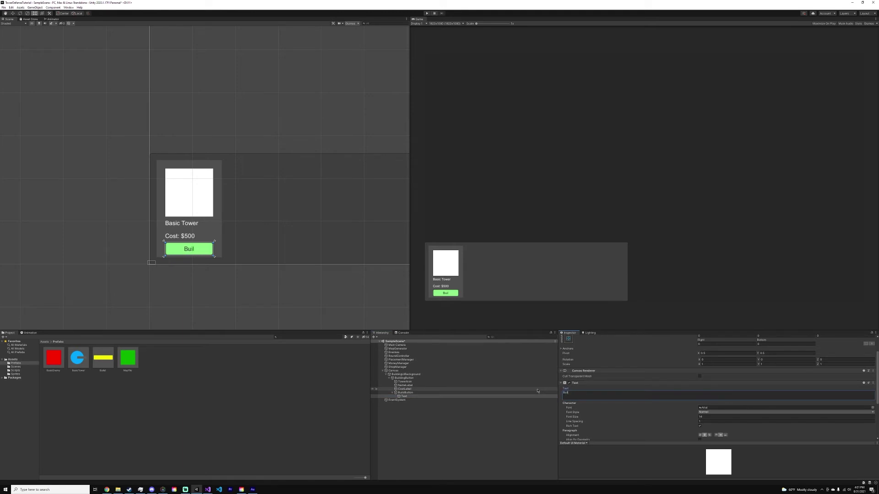
click(435, 393)
scroll(585, 402, down, 3)
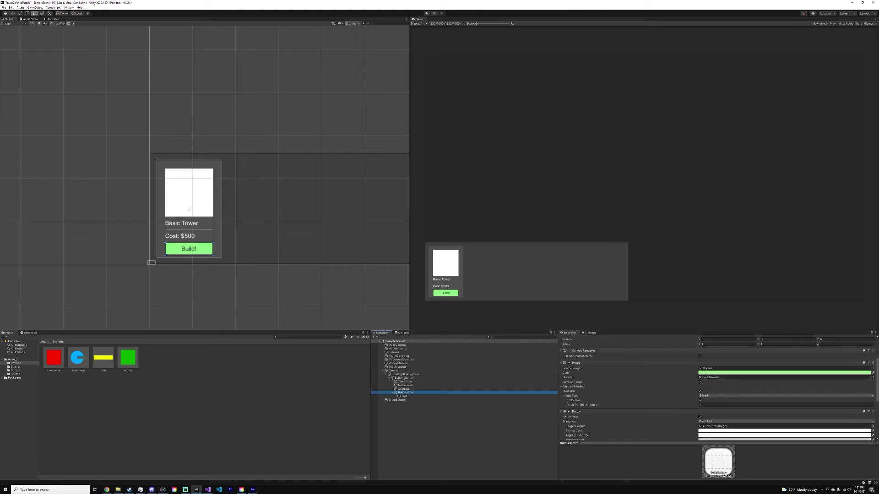
click(400, 361)
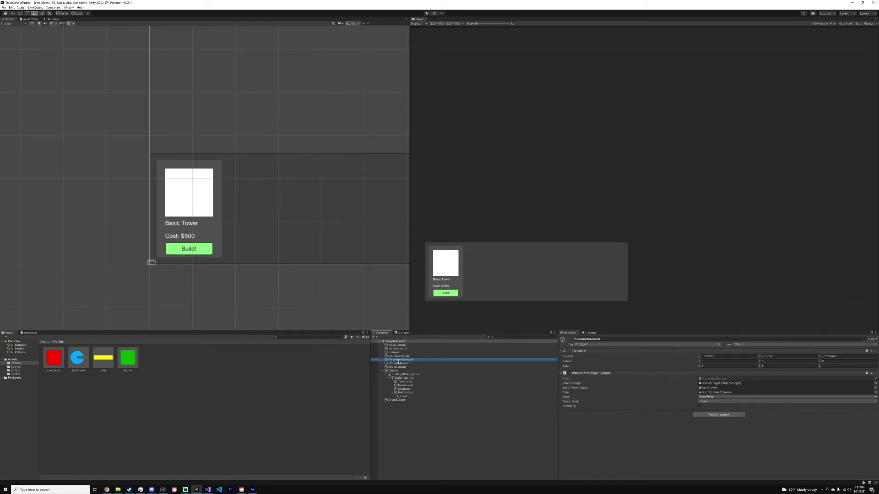
Bring up PlacementManager.cs in Visual Studio and review the StartBuilding method.
click(207, 490)
scroll(385, 251, up, 17)
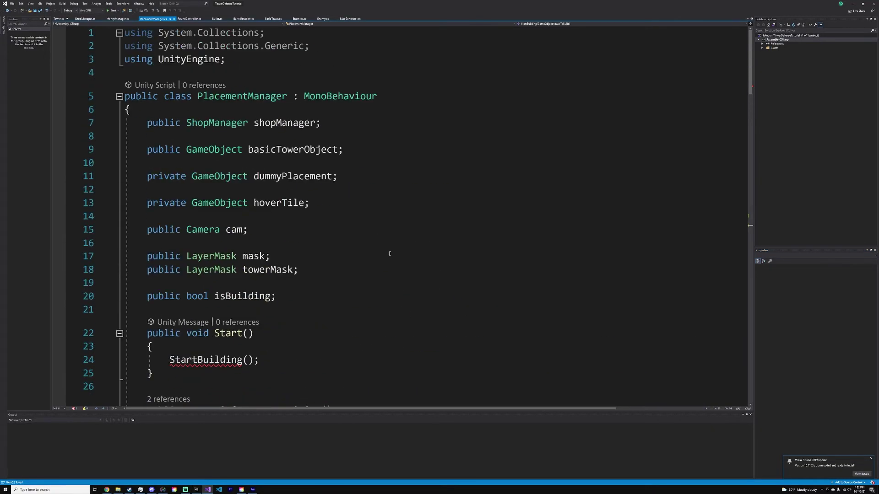
ctrl+scroll(379, 254, up, 3)
scroll(327, 252, up, 1)
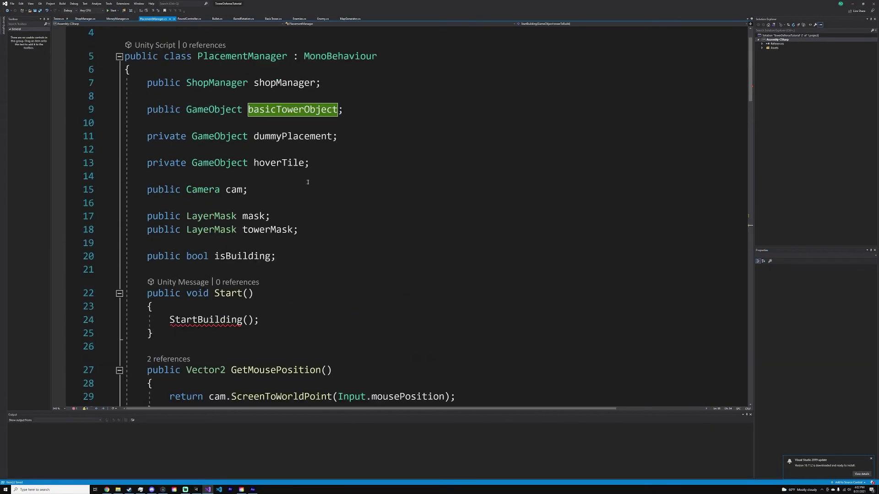
key(ctrl+shift+Down)
drag(293, 117, 383, 117)
click(253, 117)
double_click(254, 117)
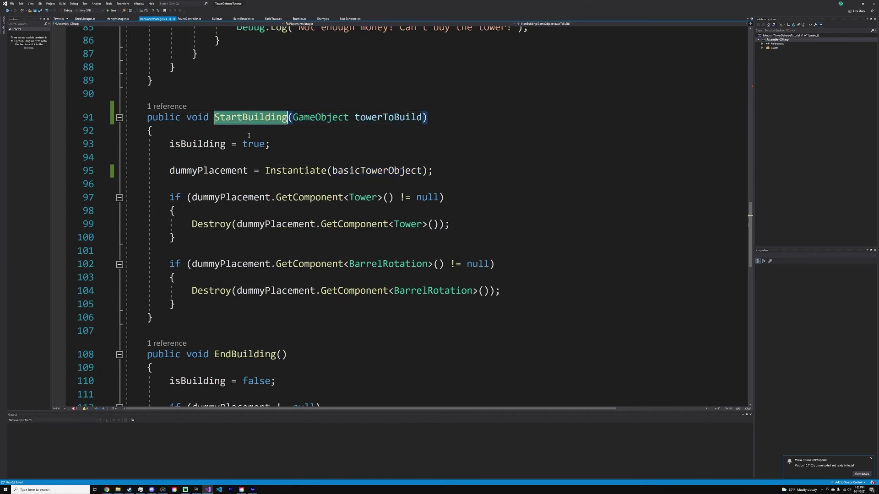
scroll(718, 233, up, 3)
scroll(718, 233, down, 1)
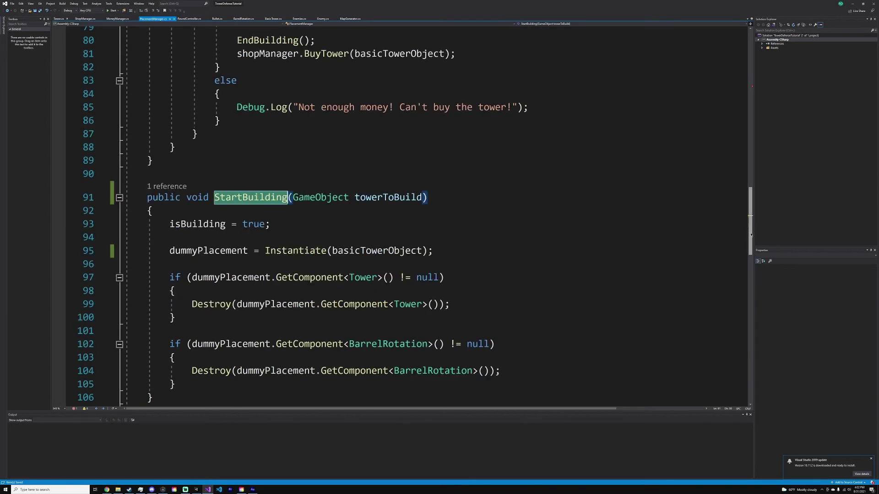
drag(750, 233, 759, 77)
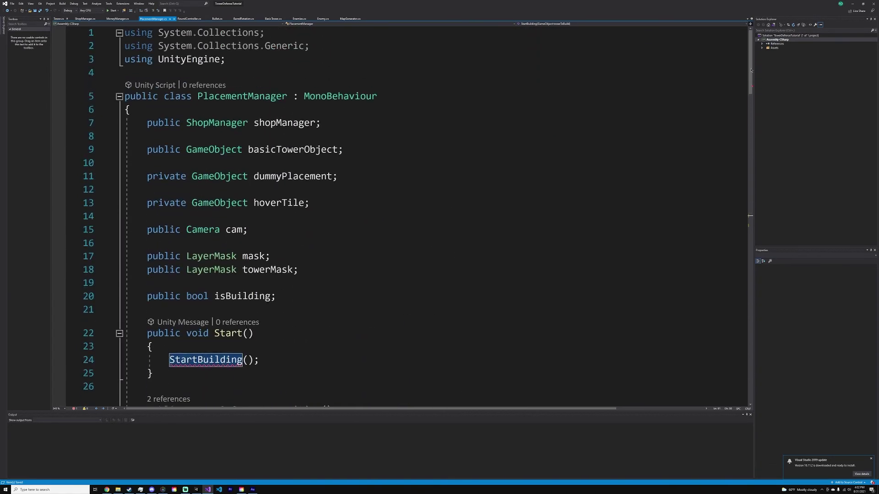
Add 'private GameObject currentTowerPlacing;' below the basicTowerObject field.
click(379, 154)
key(Return)
key(Return)
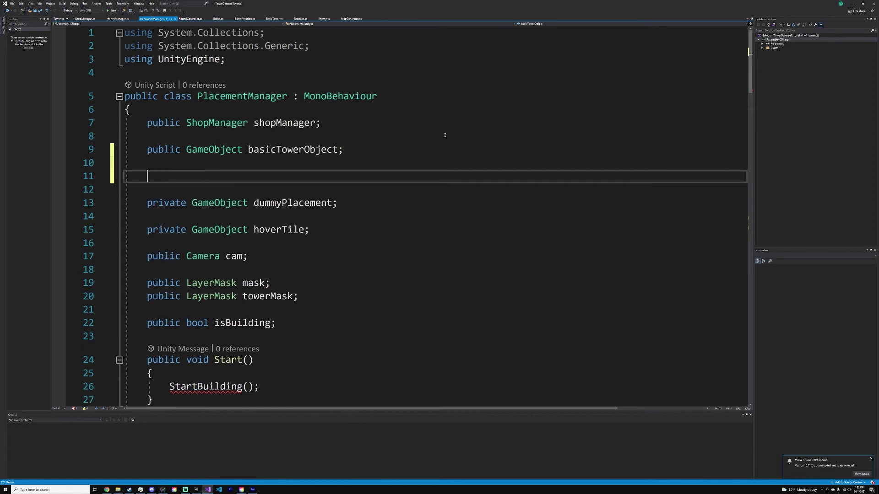
key(ctrl+s)
text(priv)
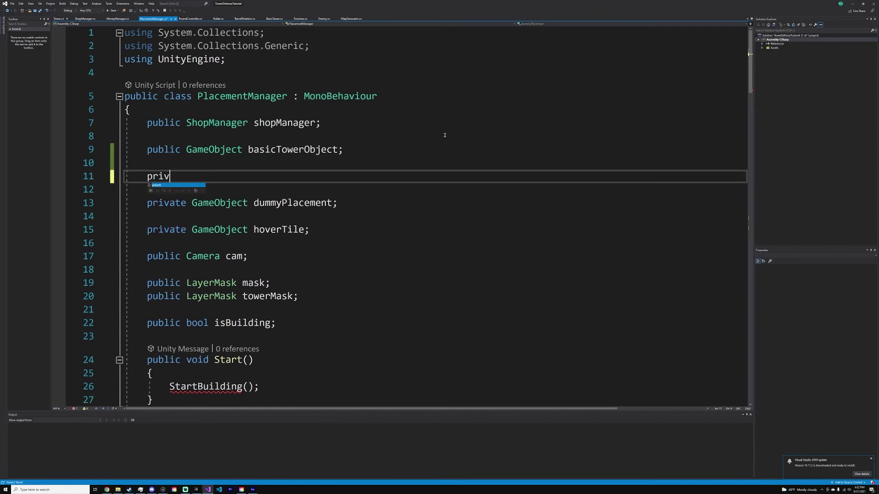
text(ate gameobec)
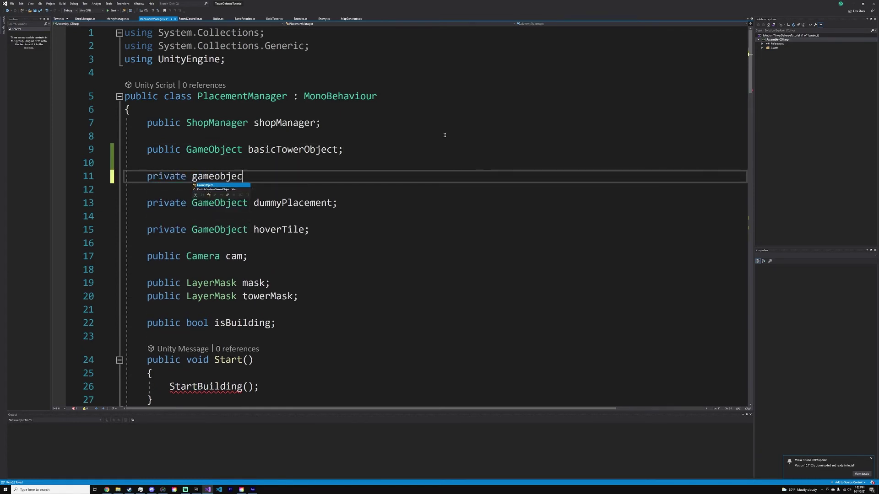
text(t Current)
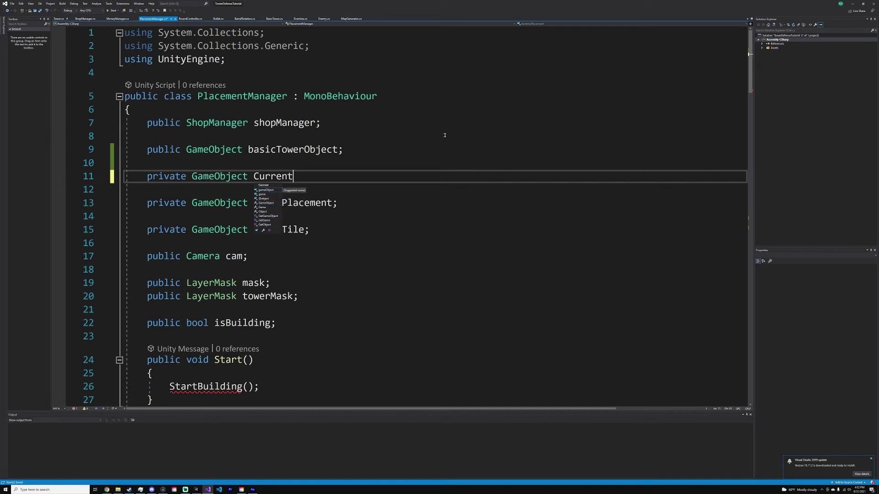
key(BackSpace)
key(BackSpace)
key(BackSpace)
key(BackSpace)
text(currentTowerPlacing)
key(Escape)
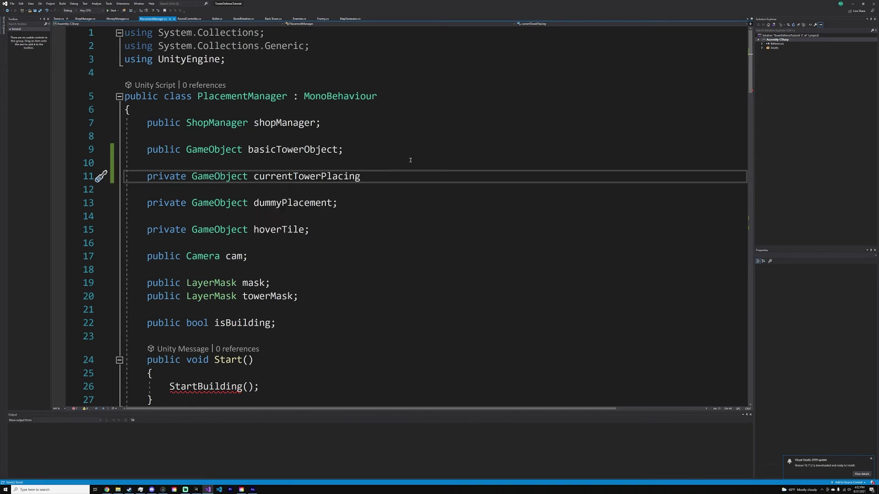
text(;)
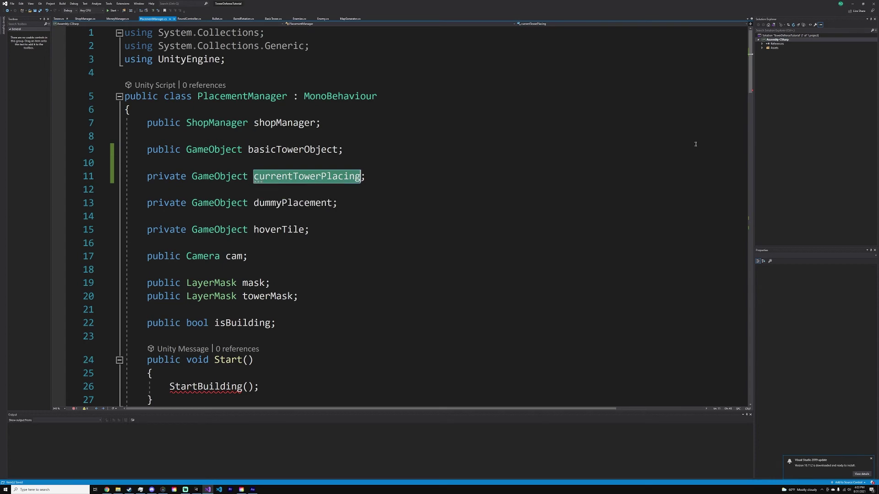
drag(751, 89, 753, 266)
click(248, 161)
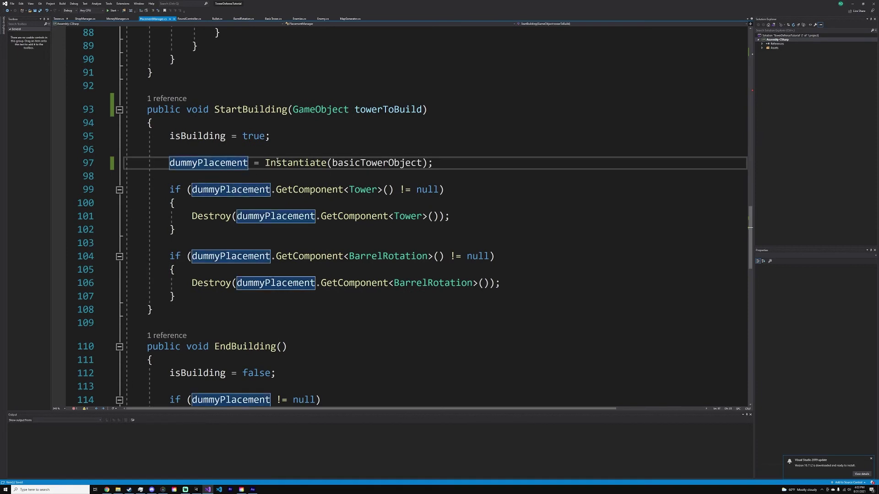
Add 'currentTowerPlacing = towerToBuild;' before the Instantiate call in StartBuilding and save.
click(288, 145)
key(Return)
text(startpla)
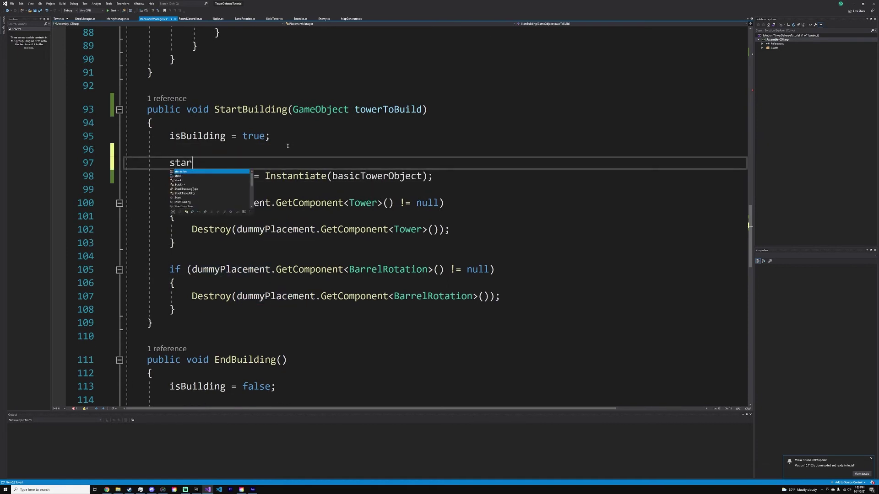
key(BackSpace)
key(BackSpace)
key(BackSpace)
key(BackSpace)
key(BackSpace)
key(BackSpace)
key(BackSpace)
key(BackSpace)
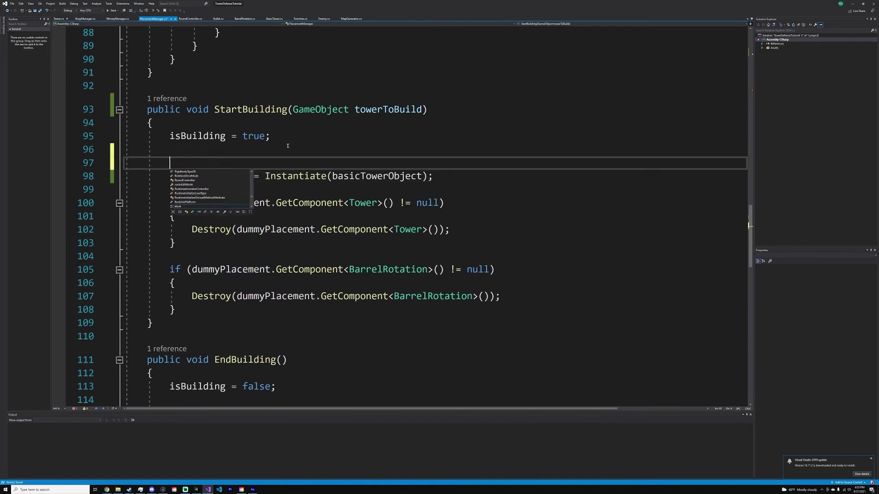
text(current)
key(Tab)
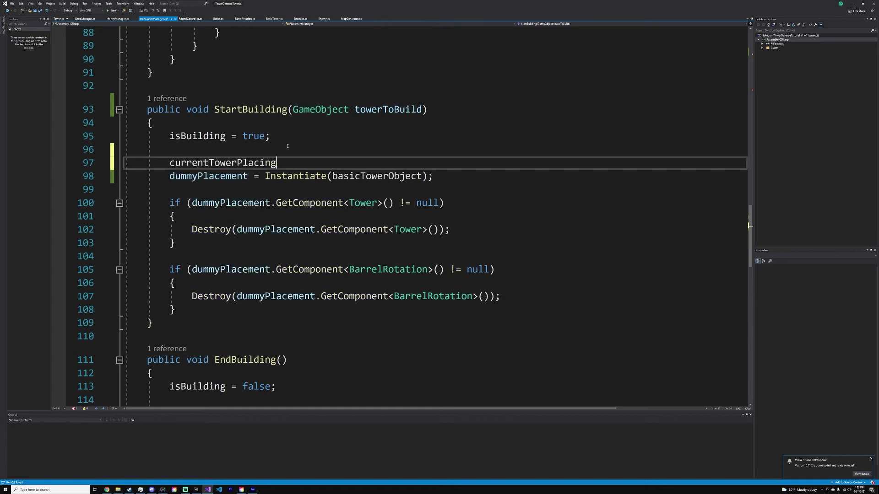
text(= towerT)
key(Tab)
key(ctrl+s)
text(;)
key(ctrl+s)
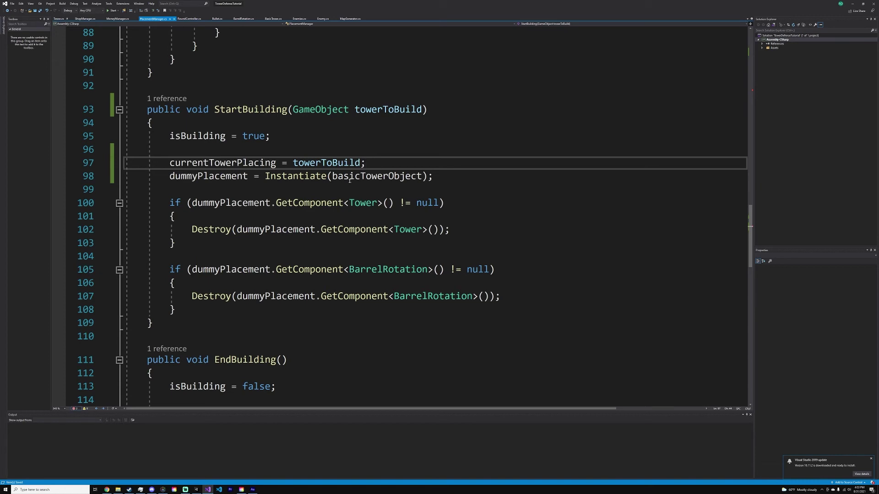
Replace basicTowerObject with currentTowerPlacing in the dummyPlacement Instantiate call.
click(204, 176)
double_click(229, 177)
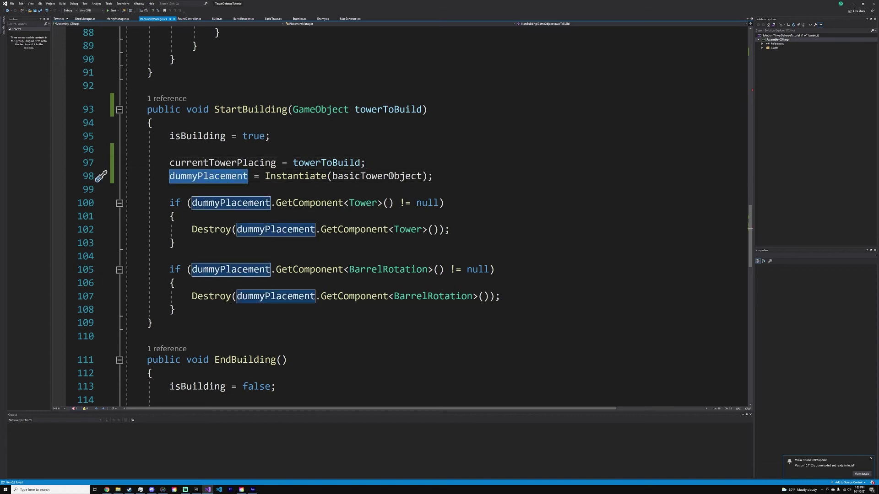
double_click(376, 176)
double_click(222, 162)
key(ctrl+c)
double_click(401, 176)
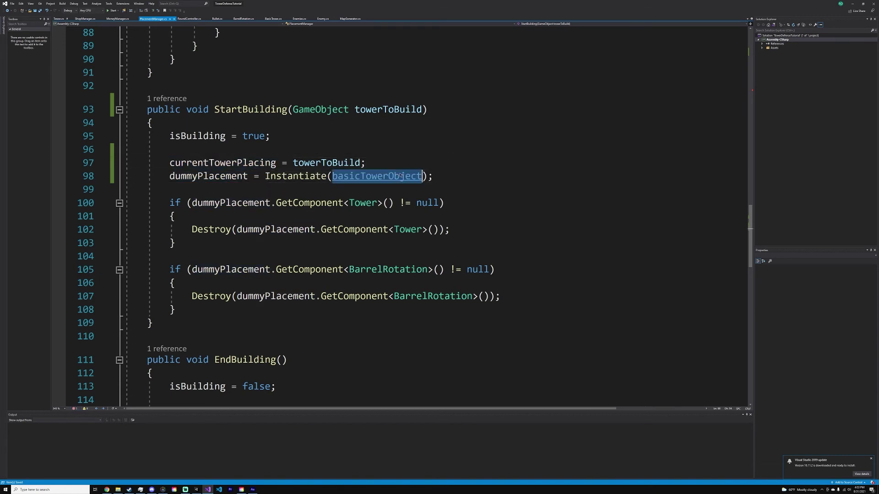
key(ctrl+v)
key(ctrl+d)
drag(446, 196, 168, 192)
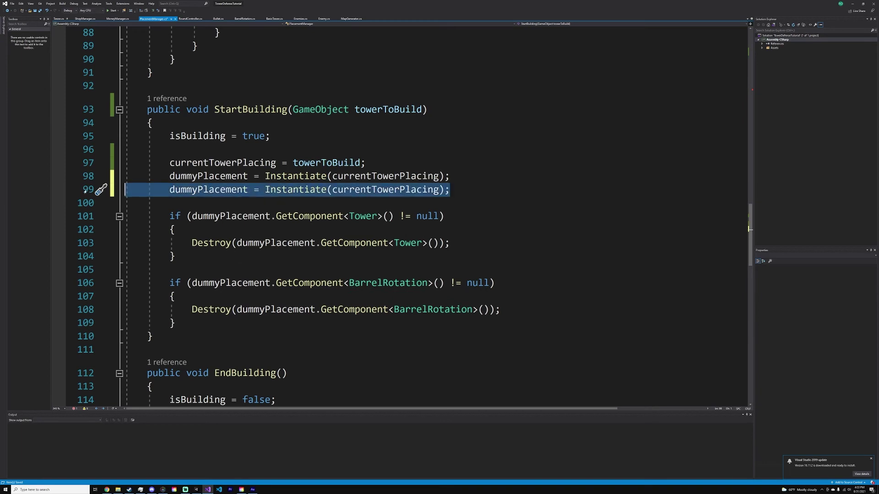
key(BackSpace)
key(BackSpace)
key(Down)
Swap basicTowerObject for currentTowerPlacing in the CanBuyTower, Instantiate and BuyTower calls.
scroll(384, 207, down, 9)
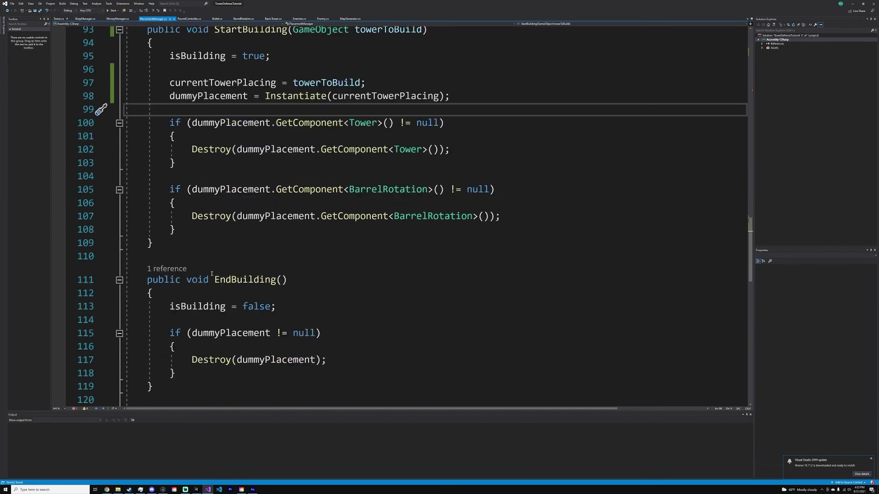
scroll(315, 292, up, 8)
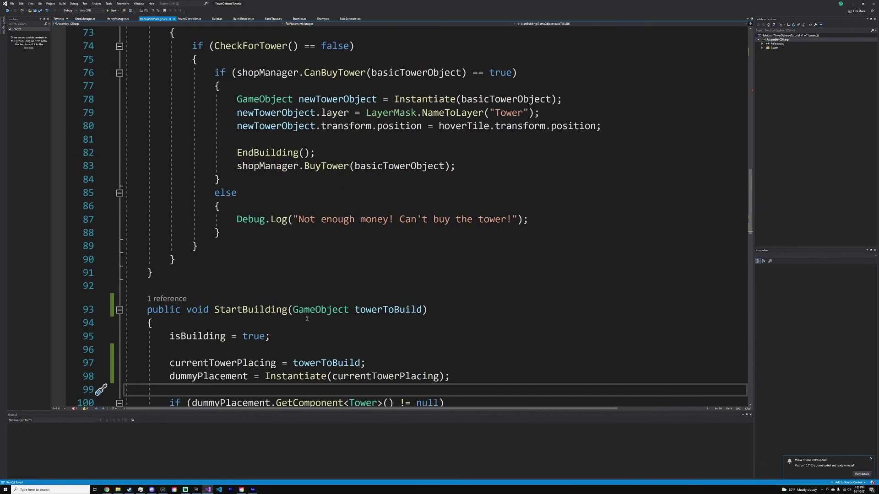
scroll(306, 319, up, 7)
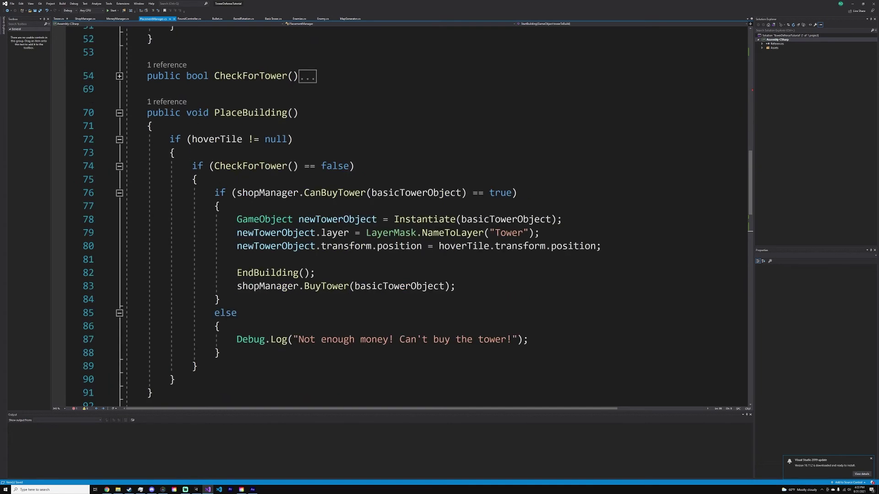
double_click(442, 188)
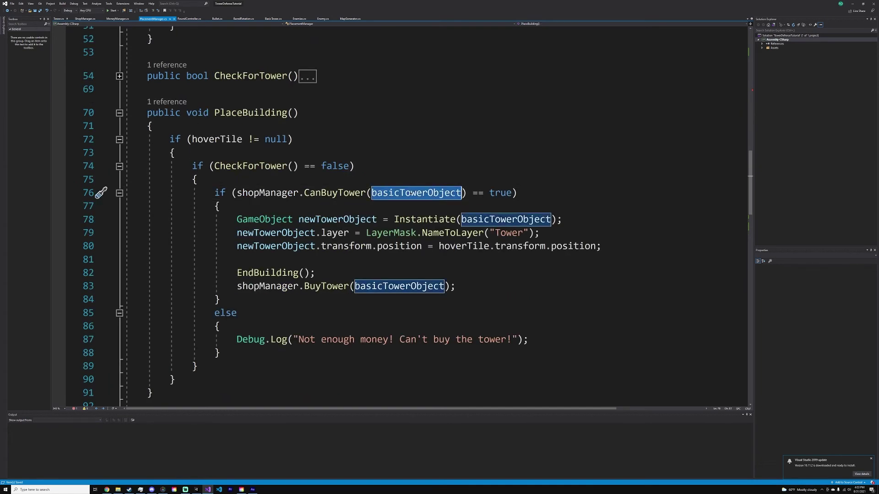
text(currentTowerPlacing)
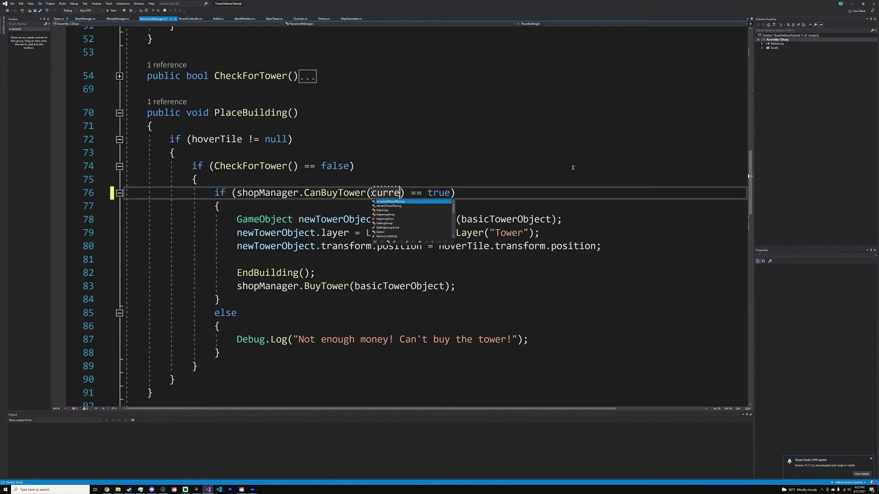
double_click(439, 193)
key(ctrl+c)
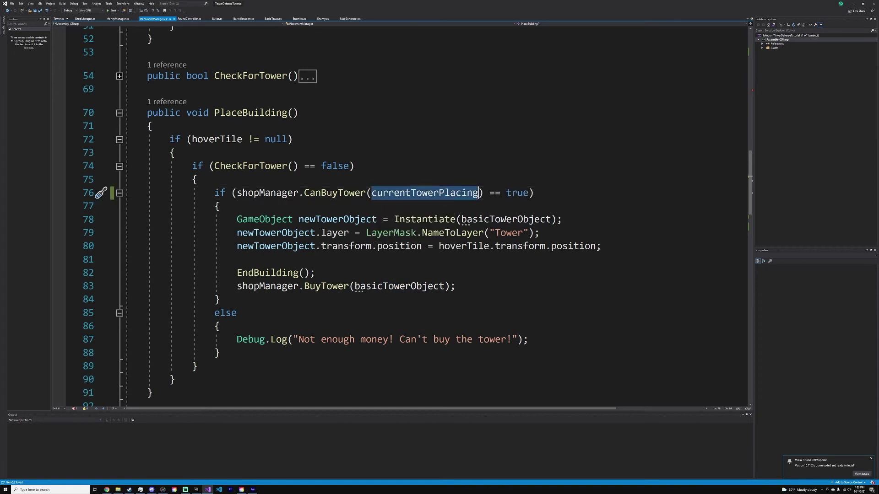
double_click(506, 219)
key(ctrl+v)
double_click(391, 286)
key(ctrl+v)
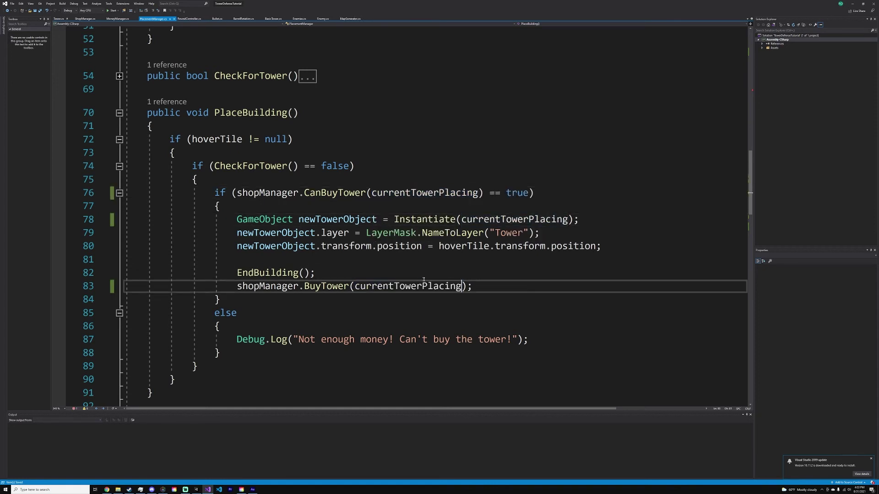
Collapse and re-expand the PlacementManager class, then go to the StartBuilding() call in Start().
scroll(391, 275, up, 5)
scroll(392, 275, down, 3)
click(388, 233)
scroll(389, 232, down, 3)
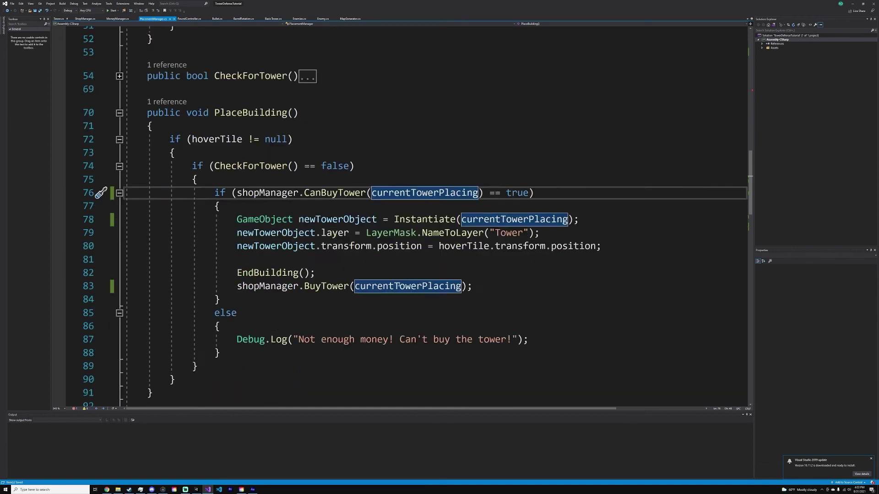
scroll(389, 232, up, 3)
click(120, 115)
click(120, 115)
scroll(112, 141, up, 2)
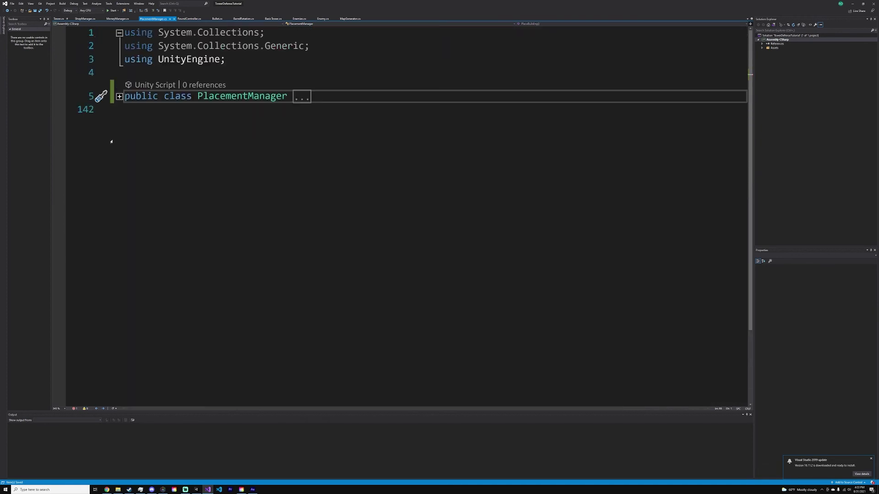
click(119, 97)
scroll(222, 157, down, 7)
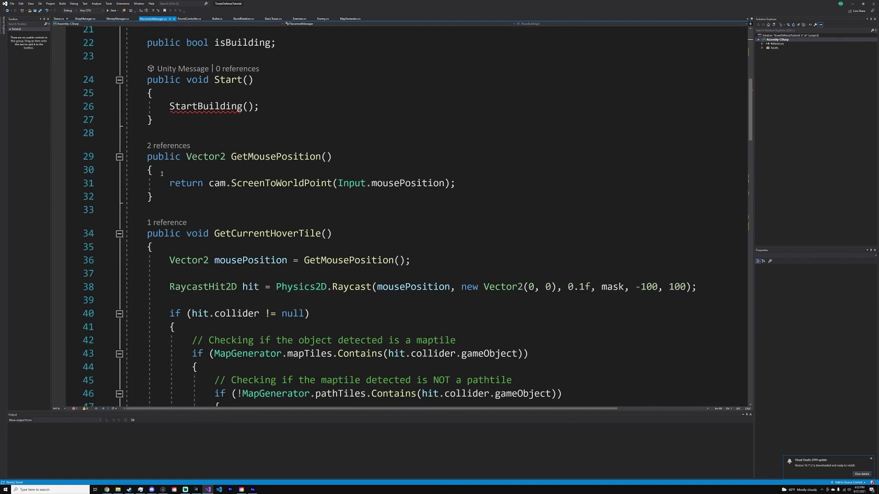
scroll(222, 157, up, 1)
click(247, 147)
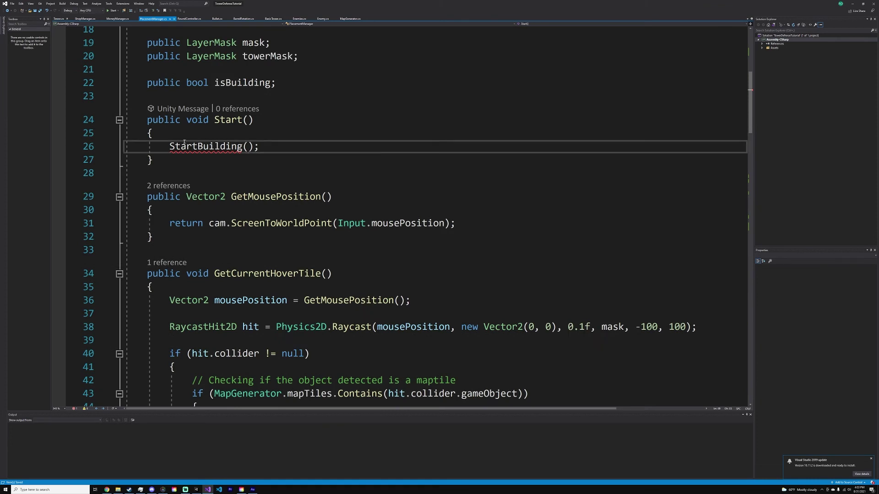
Delete the StartBuilding() call from Start(), leaving it empty.
click(287, 146)
key(shift+Left)
key(shift+Left)
key(shift+Left)
key(shift+Left)
key(shift+Left)
key(shift+Left)
key(shift+Left)
key(shift+Left)
key(shift+Left)
key(shift+Left)
key(shift+Left)
key(Home)
key(shift+Right)
key(shift+Right)
key(shift+Right)
key(shift+Right)
key(shift+Right)
key(shift+Right)
key(shift+Right)
key(shift+Right)
key(shift+Right)
key(shift+Right)
key(shift+Right)
key(shift+Right)
key(shift+Right)
key(shift+Right)
key(shift+Right)
key(shift+Right)
key(Right)
key(Left)
key(Left)
key(Left)
key(Left)
key(Left)
key(Left)
key(Left)
key(Left)
key(Left)
key(Left)
key(Left)
key(Left)
key(Left)
key(Left)
key(Left)
key(Left)
key(shift+End)
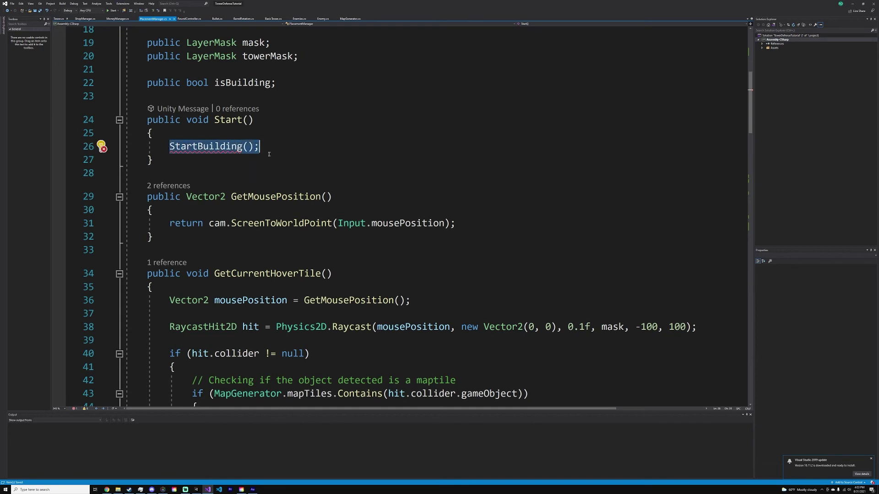
key(Left)
key(Right)
key(Right)
key(Right)
key(Home)
key(shift+End)
key(Right)
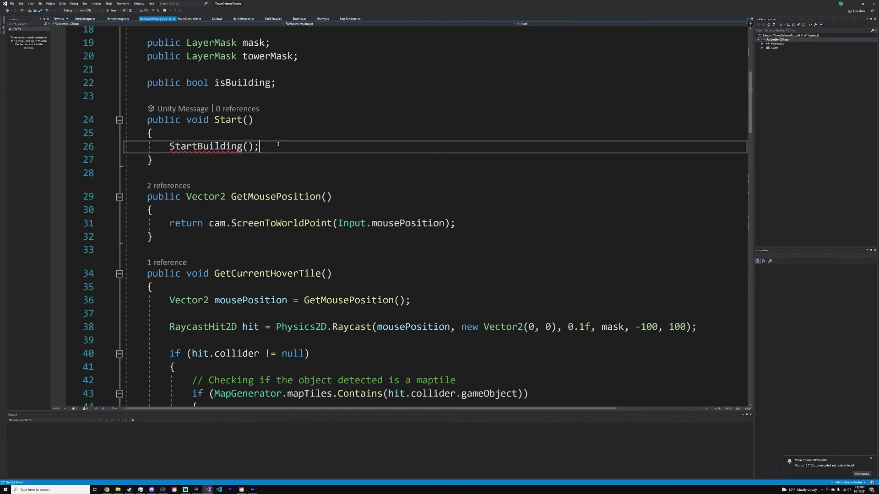
key(shift+Home)
key(BackSpace)
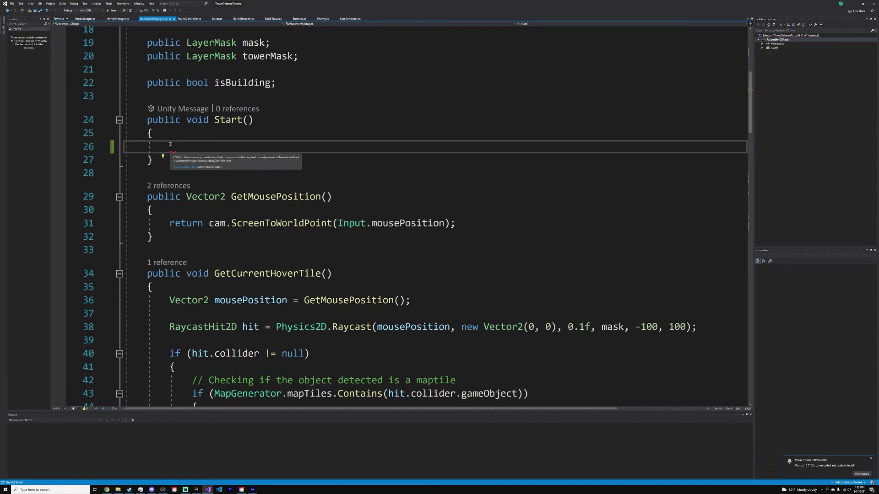
Expand and collapse CheckForTower to review it, then return to the Unity editor.
scroll(285, 138, down, 4)
scroll(286, 138, down, 2)
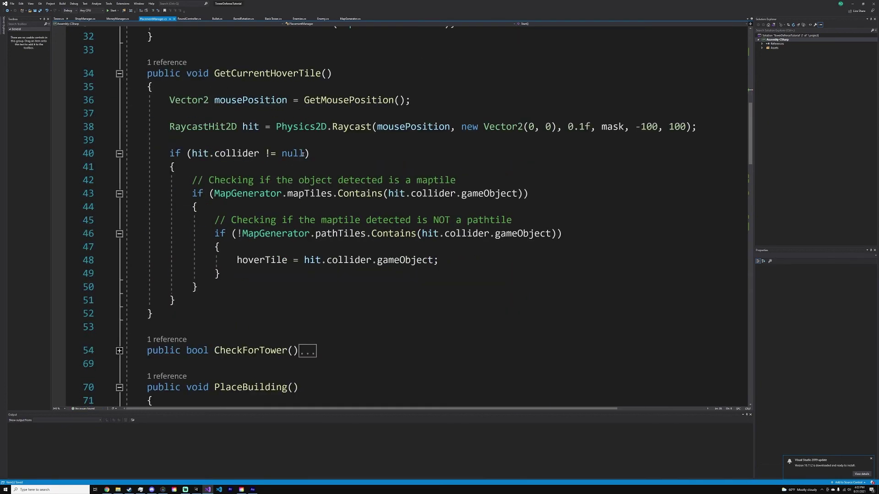
scroll(291, 174, up, 3)
scroll(297, 216, down, 4)
scroll(297, 216, down, 3)
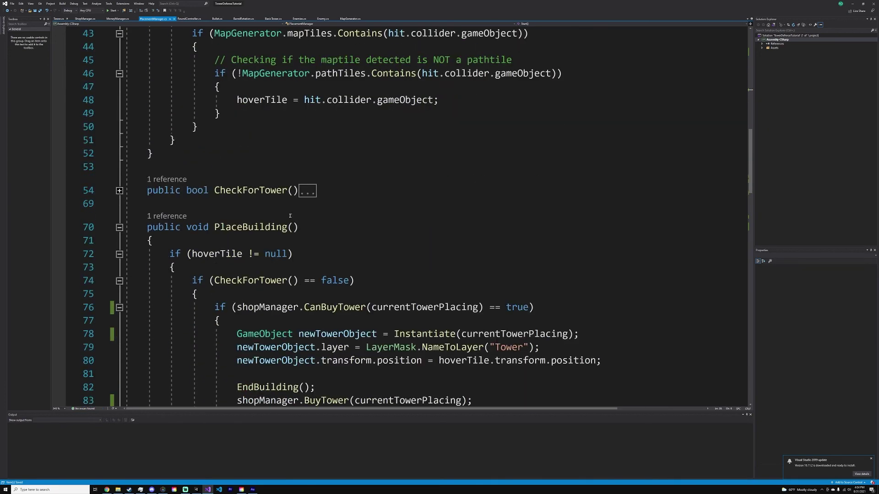
click(119, 191)
scroll(119, 153, down, 1)
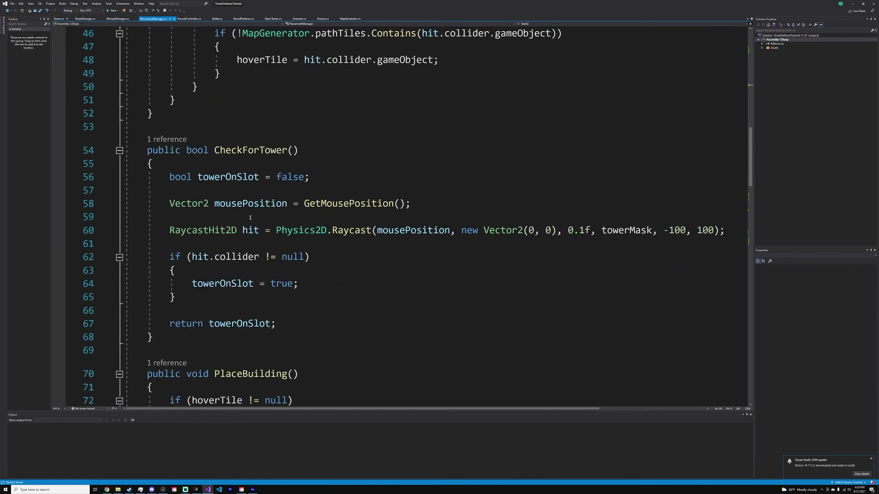
click(119, 150)
scroll(183, 206, down, 4)
scroll(254, 263, up, 5)
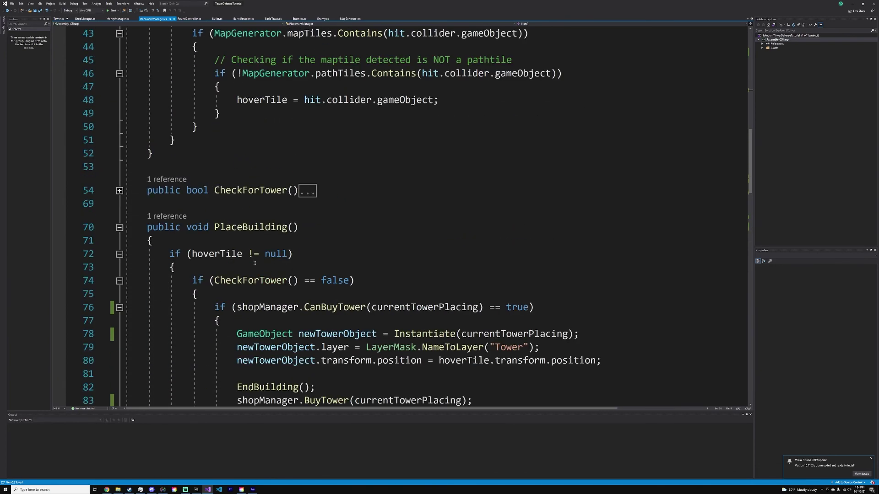
click(196, 489)
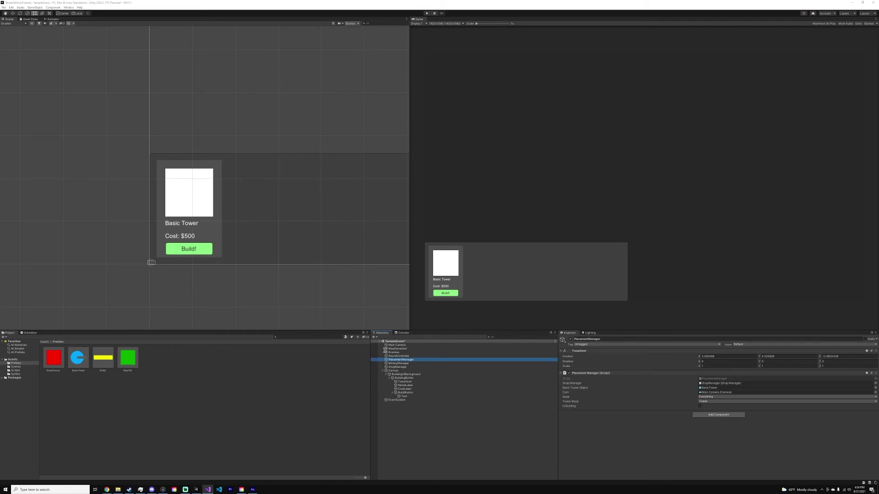
Add an On Click entry to BuildButton calling PlacementManager.StartBuilding (GameObject) on the PlacementManager object.
click(404, 378)
scroll(607, 408, down, 3)
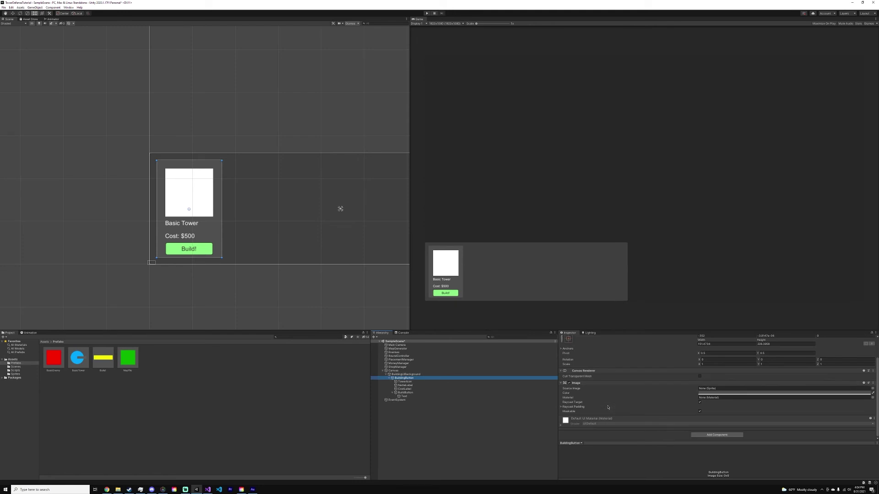
click(405, 393)
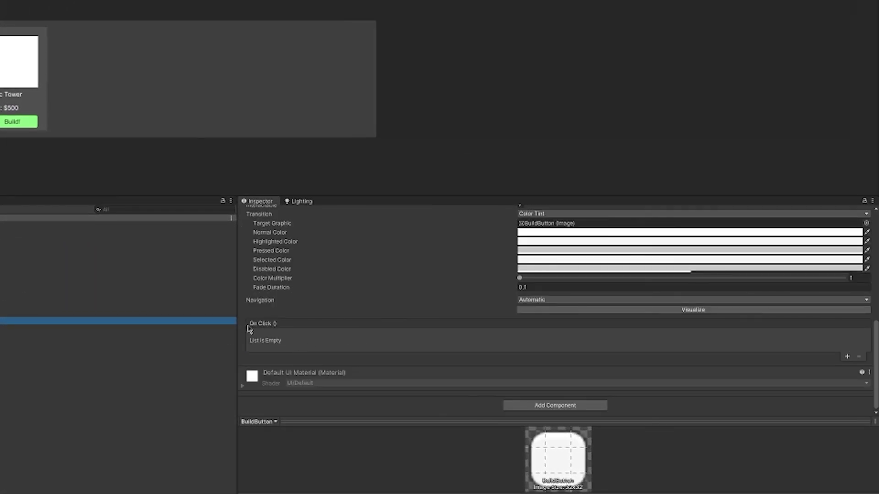
click(847, 356)
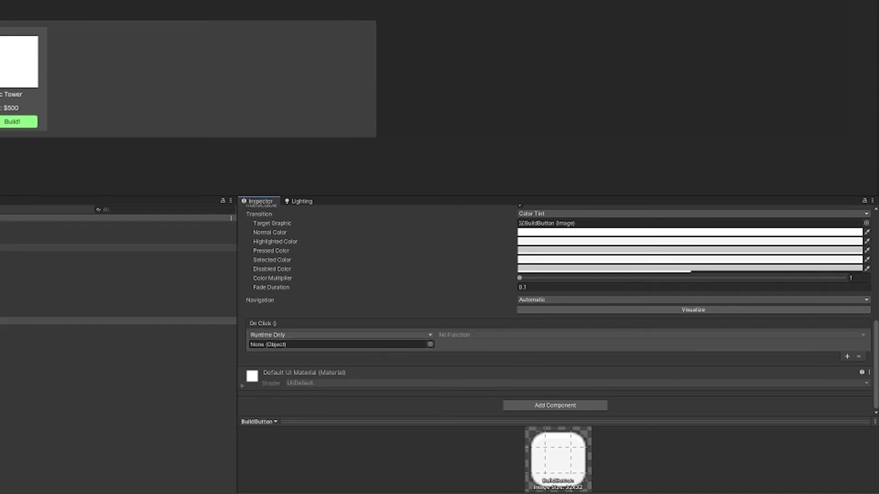
drag(28, 255, 274, 348)
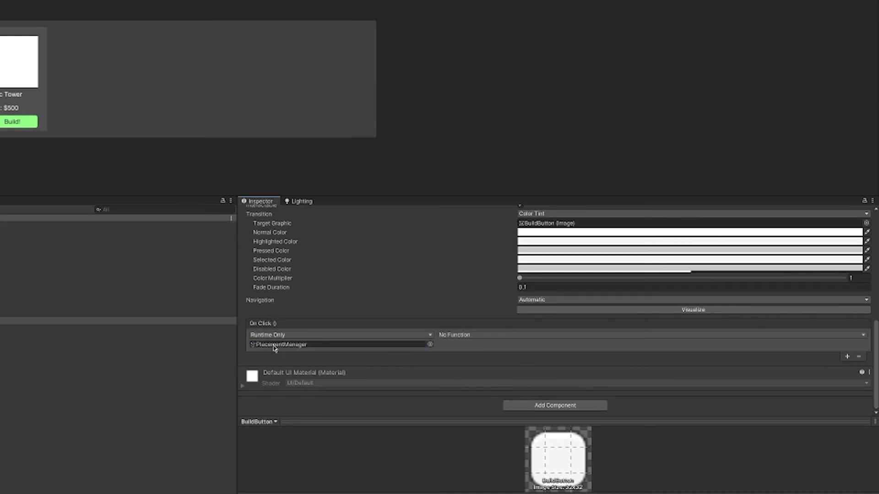
click(459, 335)
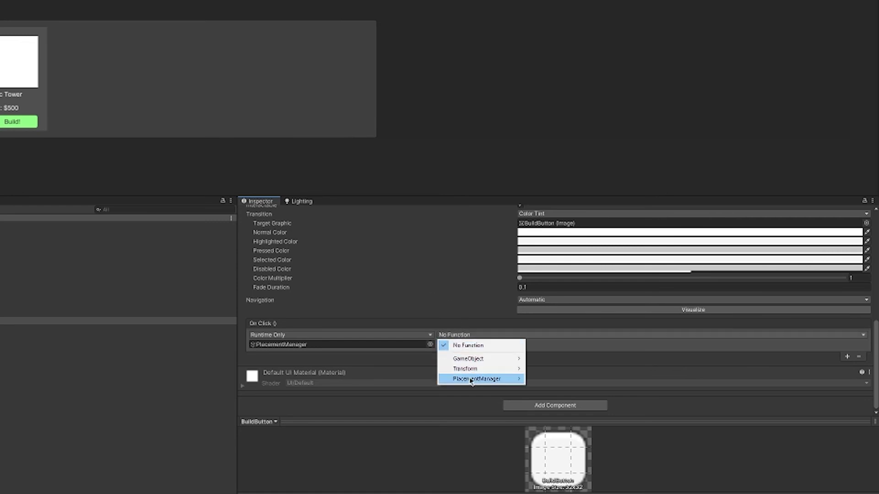
mouse_move(485, 379)
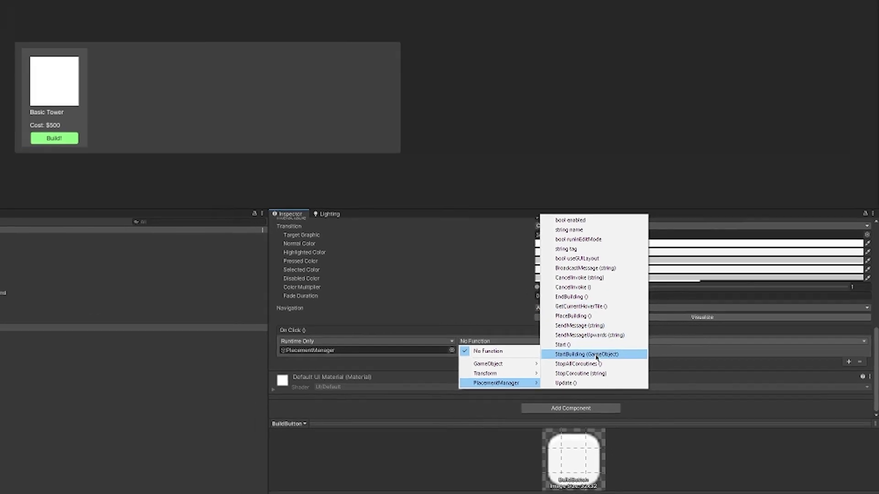
click(572, 349)
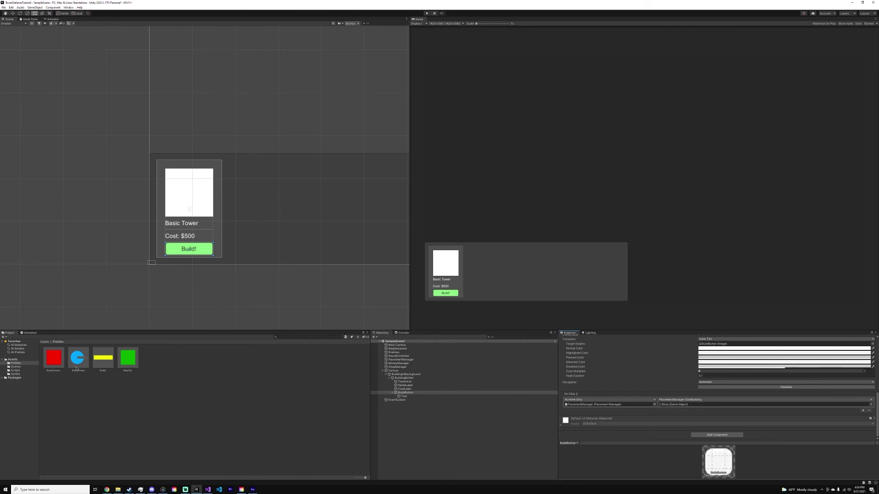
Drag the BasicTower prefab into the StartBuilding argument field and locate it in the Project.
drag(78, 359, 681, 405)
click(426, 393)
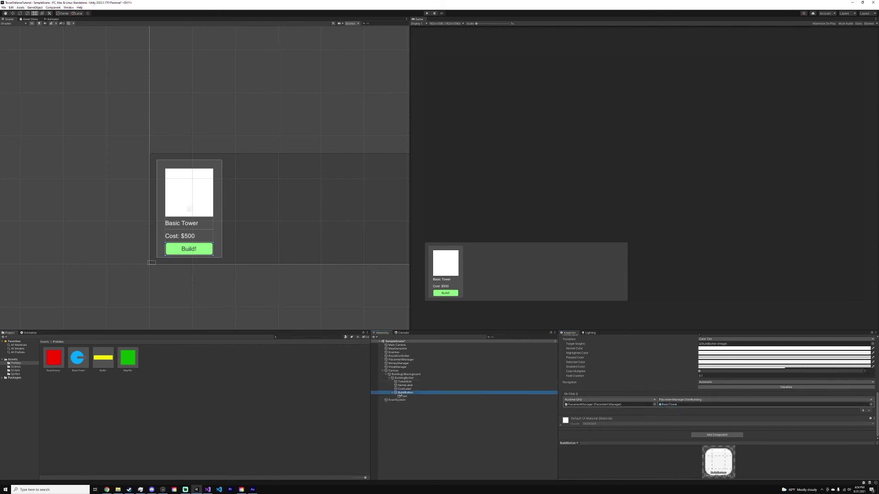
click(666, 405)
key(alt+Tab)
scroll(297, 319, down, 14)
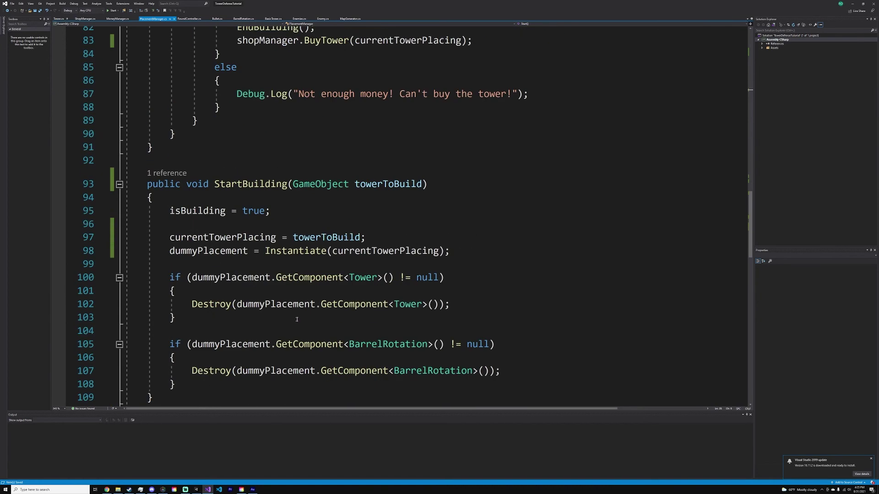
drag(147, 184, 153, 398)
click(178, 291)
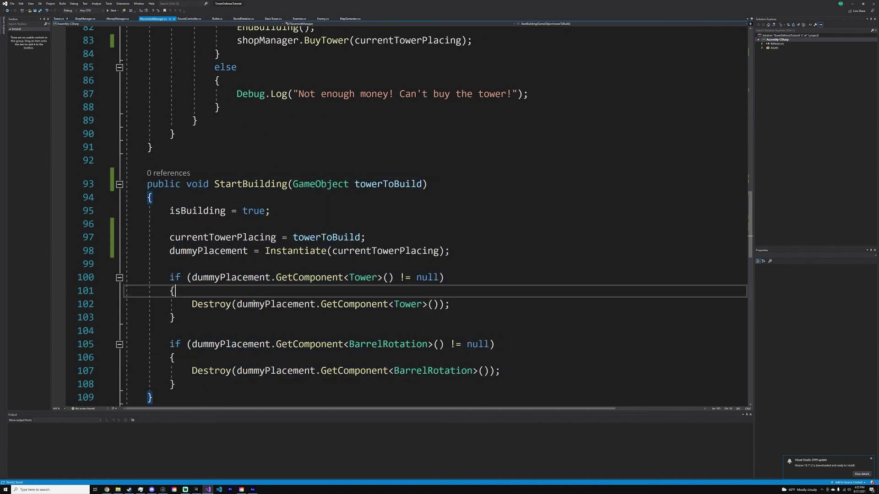
click(197, 489)
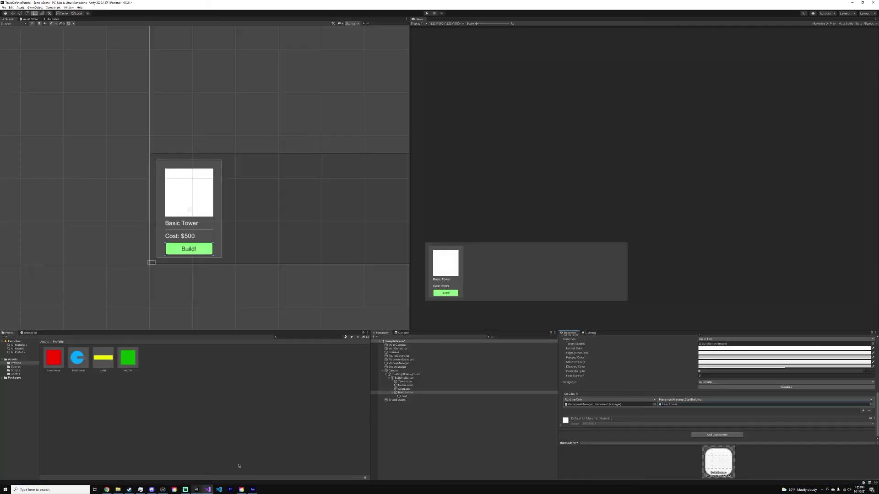
Check the On Click function list without changing it, then enter Play mode.
click(867, 400)
mouse_move(681, 412)
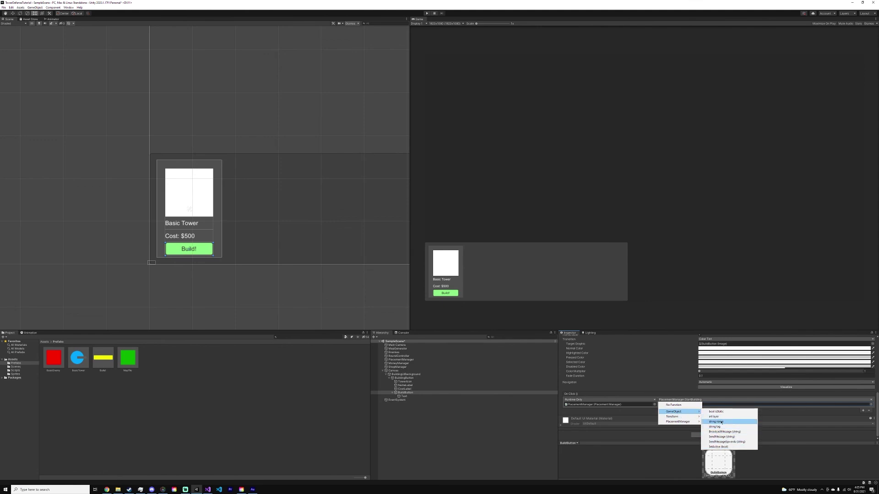
click(759, 425)
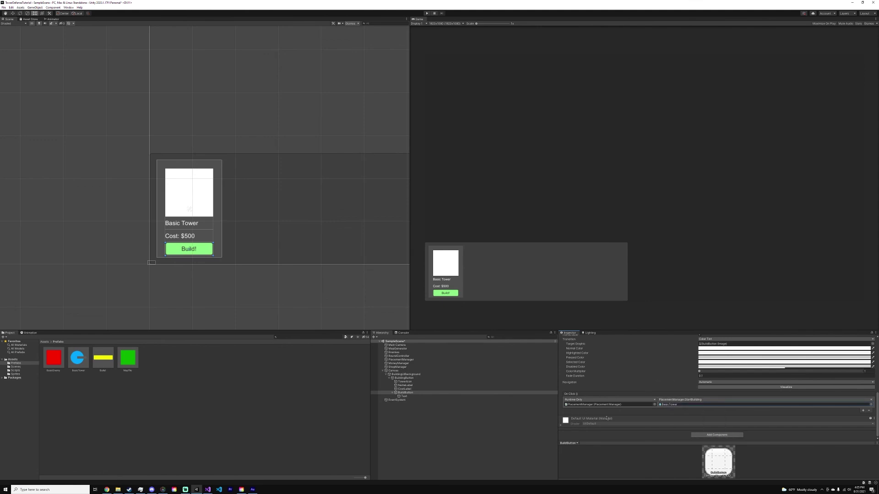
scroll(606, 418, up, 5)
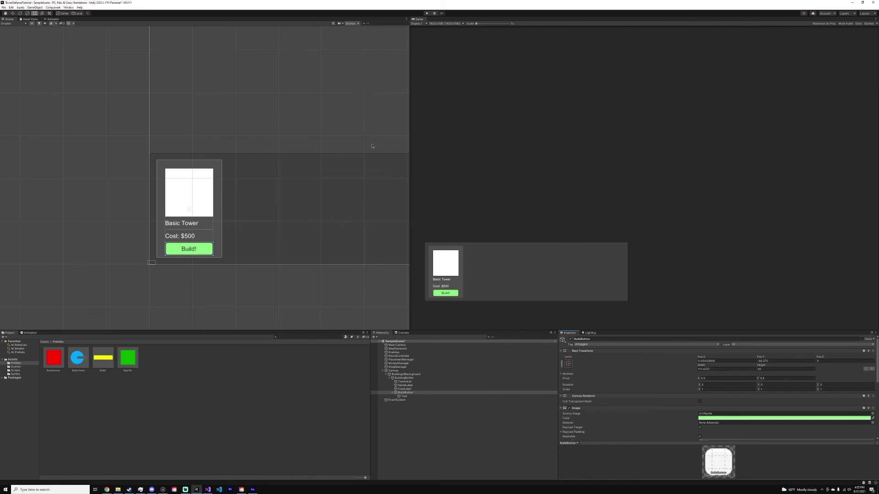
click(426, 13)
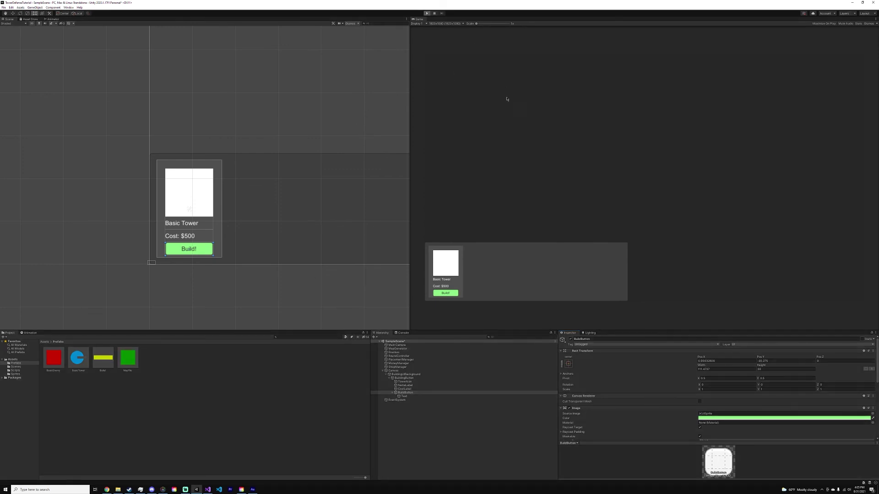
Use Build! to place a Basic Tower on the top row's second tile.
click(448, 293)
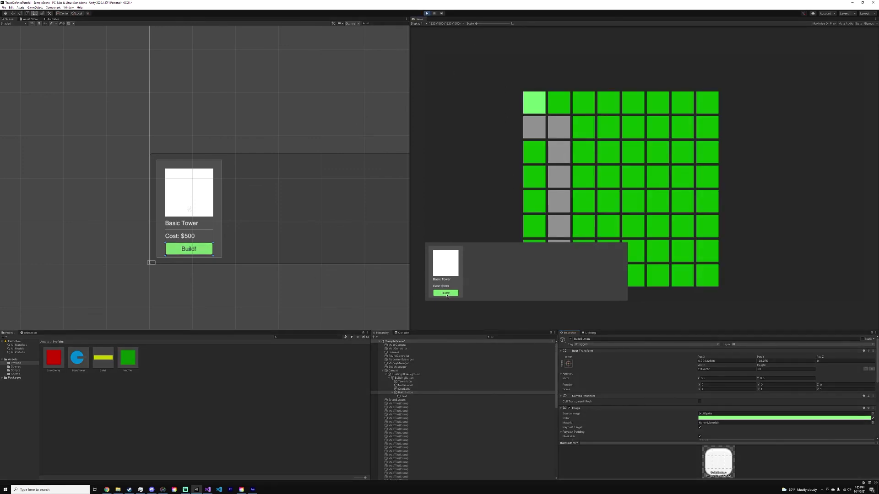
click(559, 103)
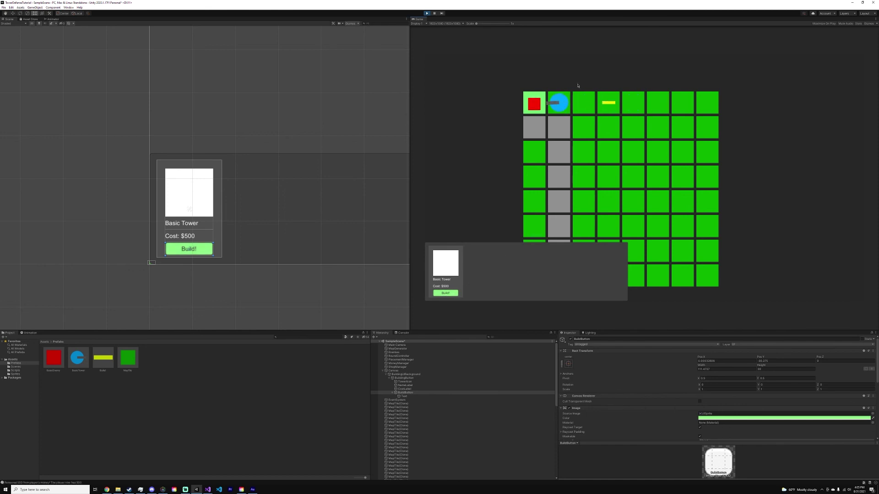